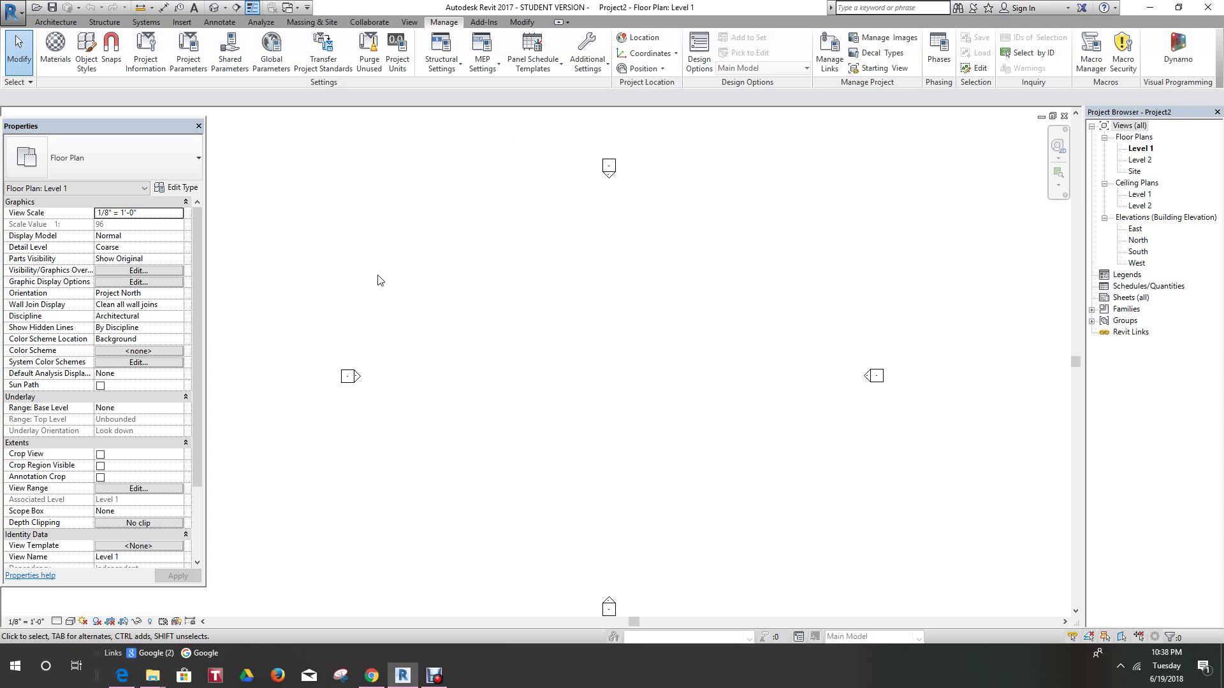
Step: Open the Visibility/Graphic Overrides of the Level 1 floor plan from its view properties and dismiss them
{"action": "left_click", "coordinate": [128, 272]}
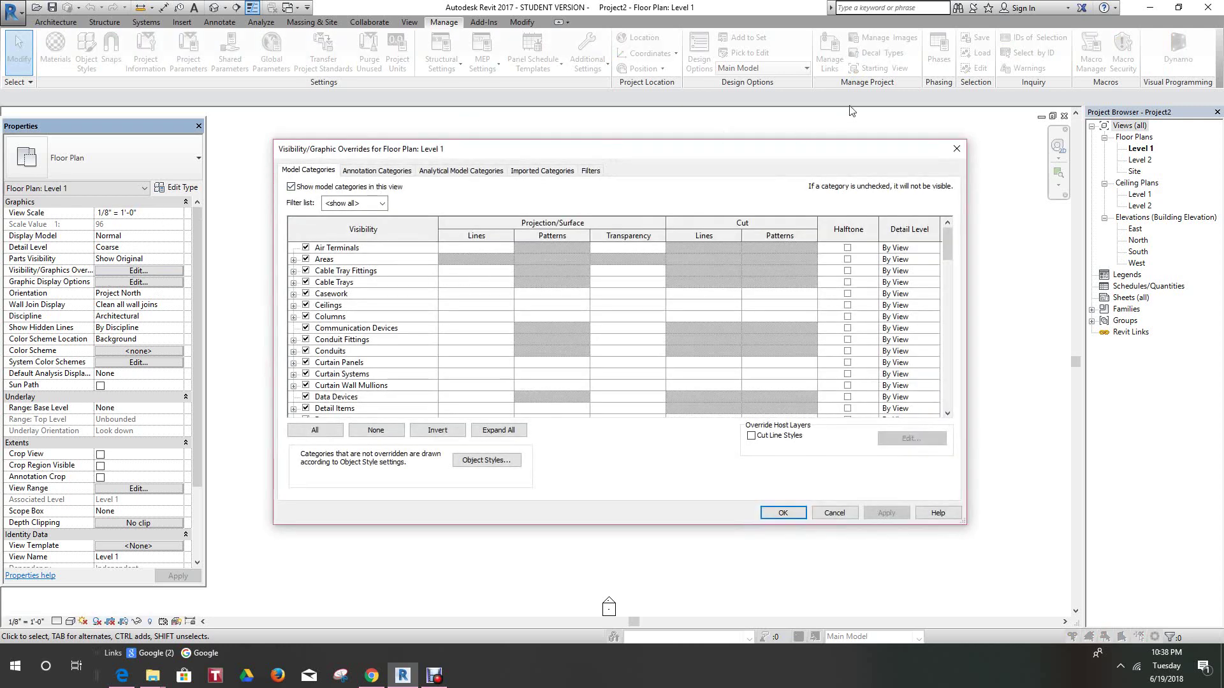
{"action": "left_click", "coordinate": [956, 149]}
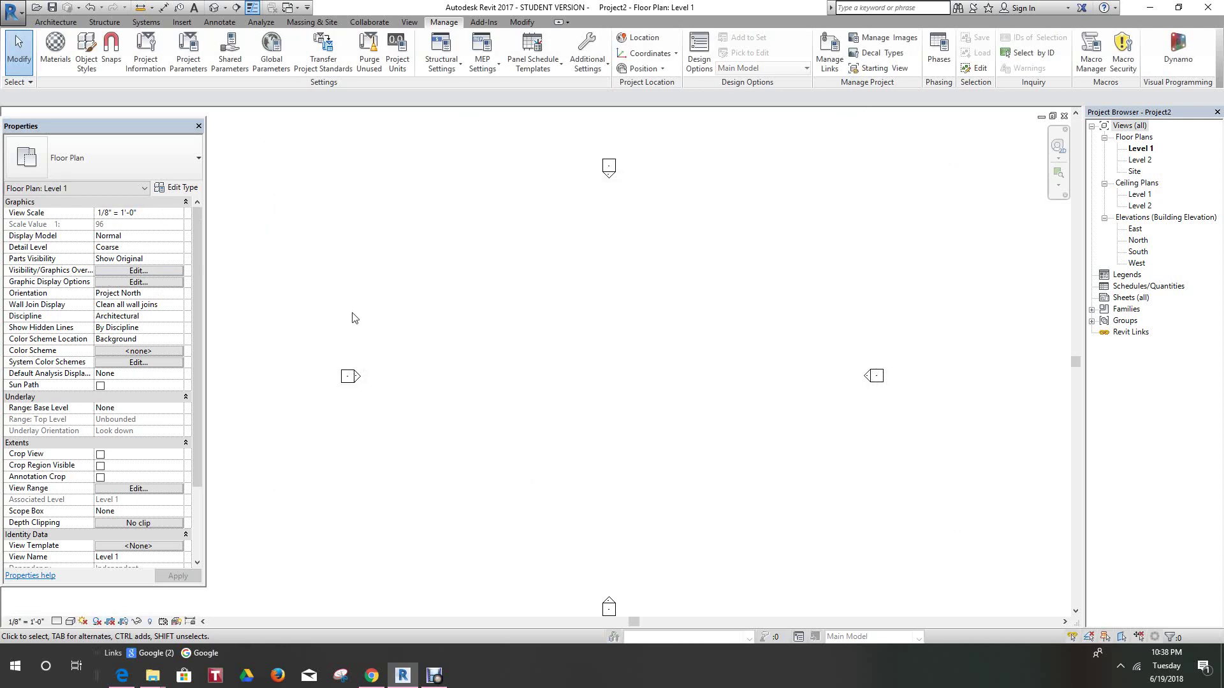
{"action": "scroll", "coordinate": [396, 306], "scroll_direction": "down", "scroll_amount": 3}
{"action": "scroll", "coordinate": [397, 306], "scroll_direction": "up", "scroll_amount": 3}
{"action": "scroll", "coordinate": [395, 307], "scroll_direction": "down", "scroll_amount": 1}
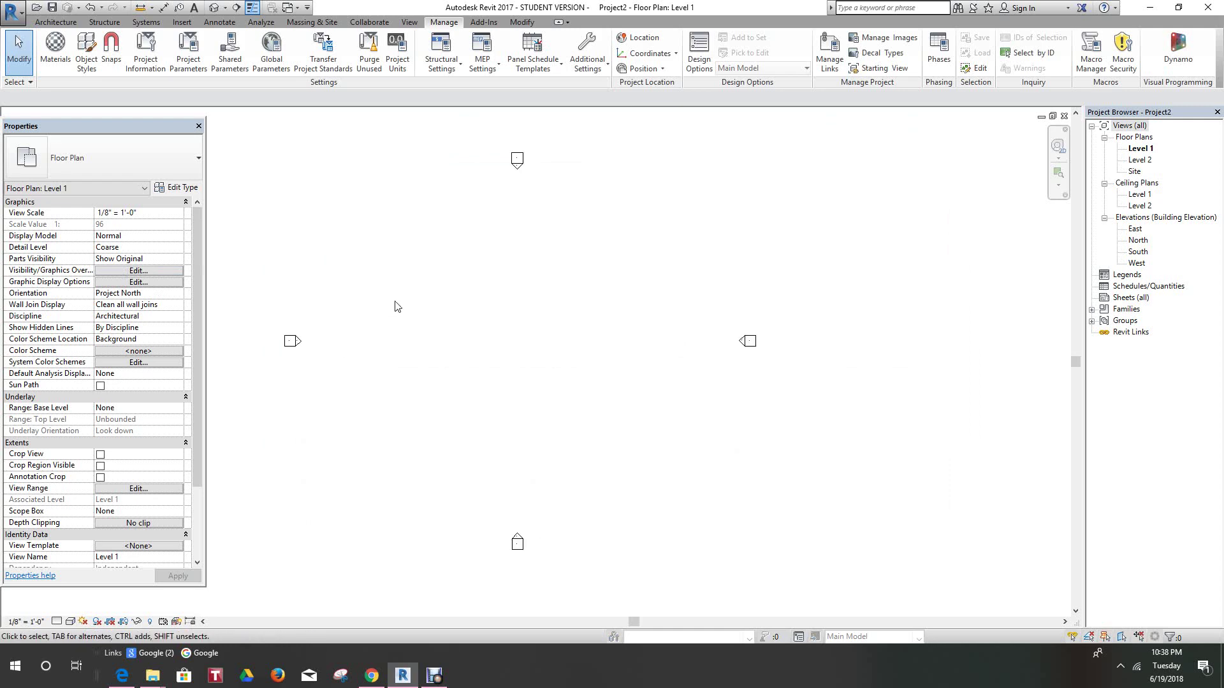
Step: Reopen the Level 1 Visibility/Graphic Overrides and inspect the subcategories of the Electrical Equipment model category
{"action": "key", "text": "v"}
{"action": "key", "text": "g"}
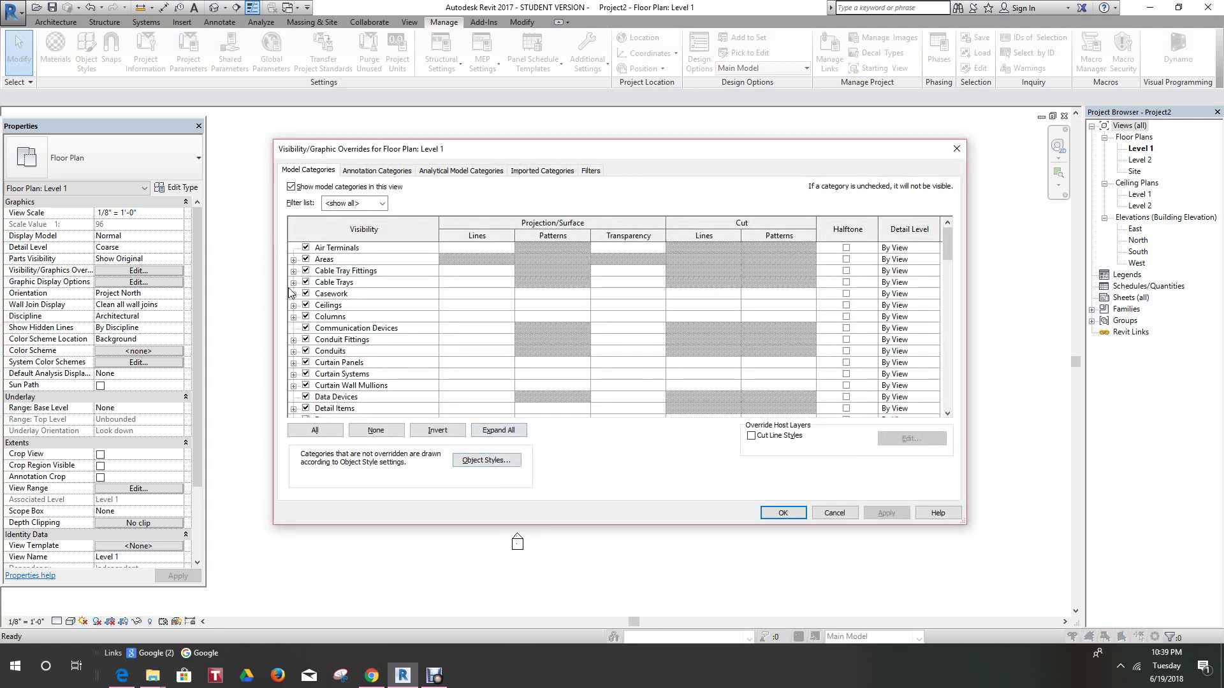
{"action": "scroll", "coordinate": [330, 313], "scroll_direction": "down", "scroll_amount": 3}
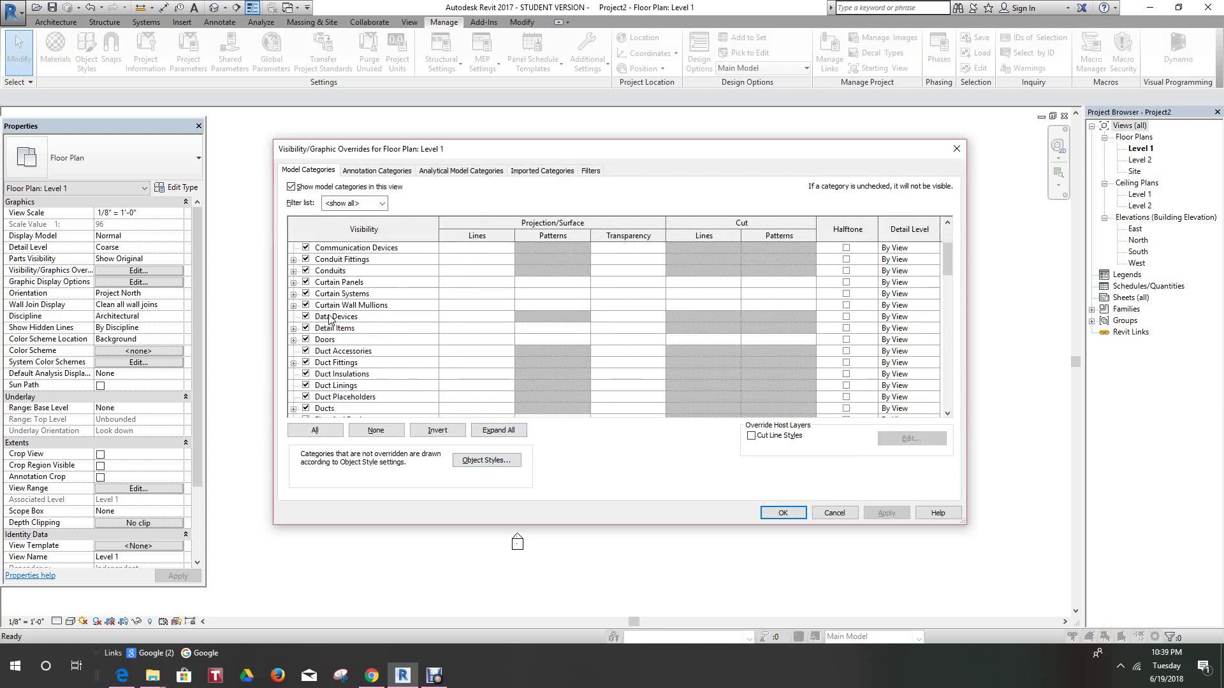
{"action": "scroll", "coordinate": [330, 319], "scroll_direction": "down", "scroll_amount": 1}
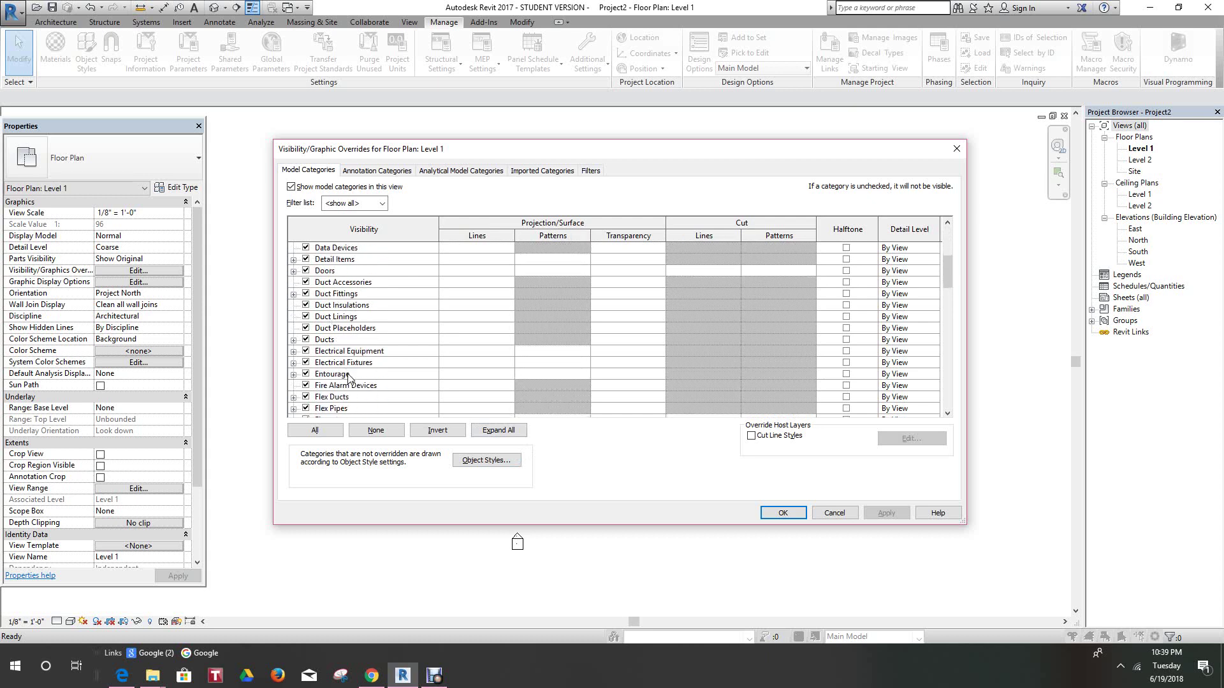
{"action": "left_click", "coordinate": [313, 356]}
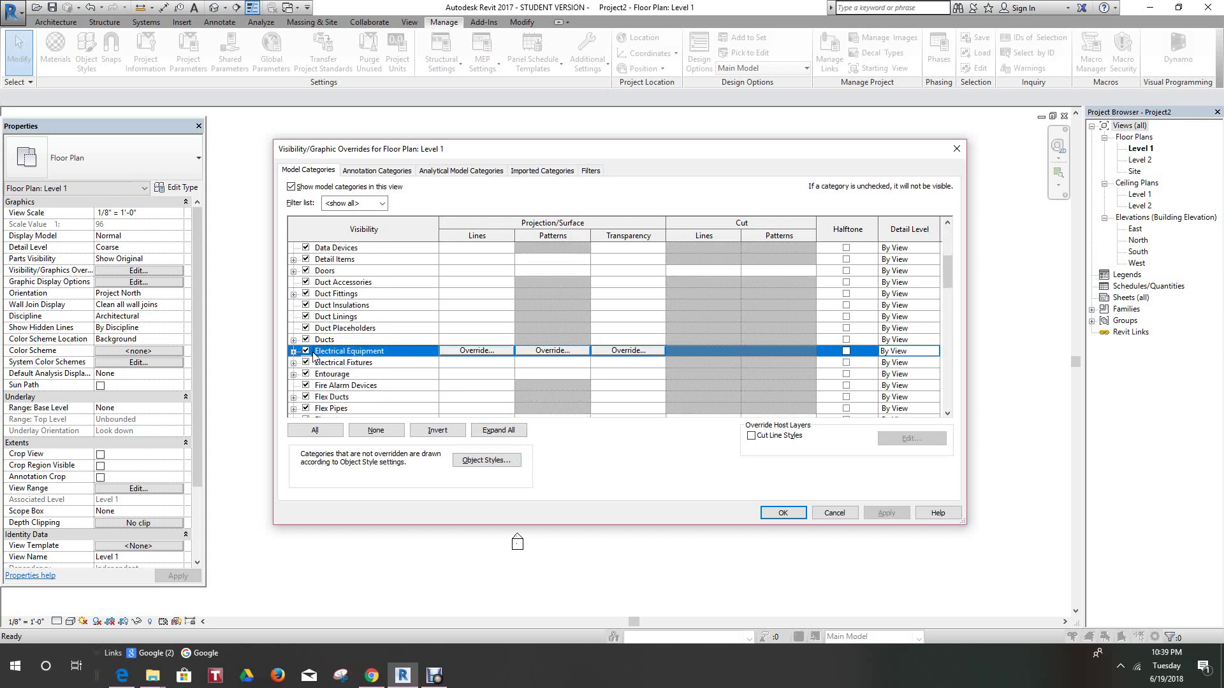
{"action": "left_click", "coordinate": [294, 351]}
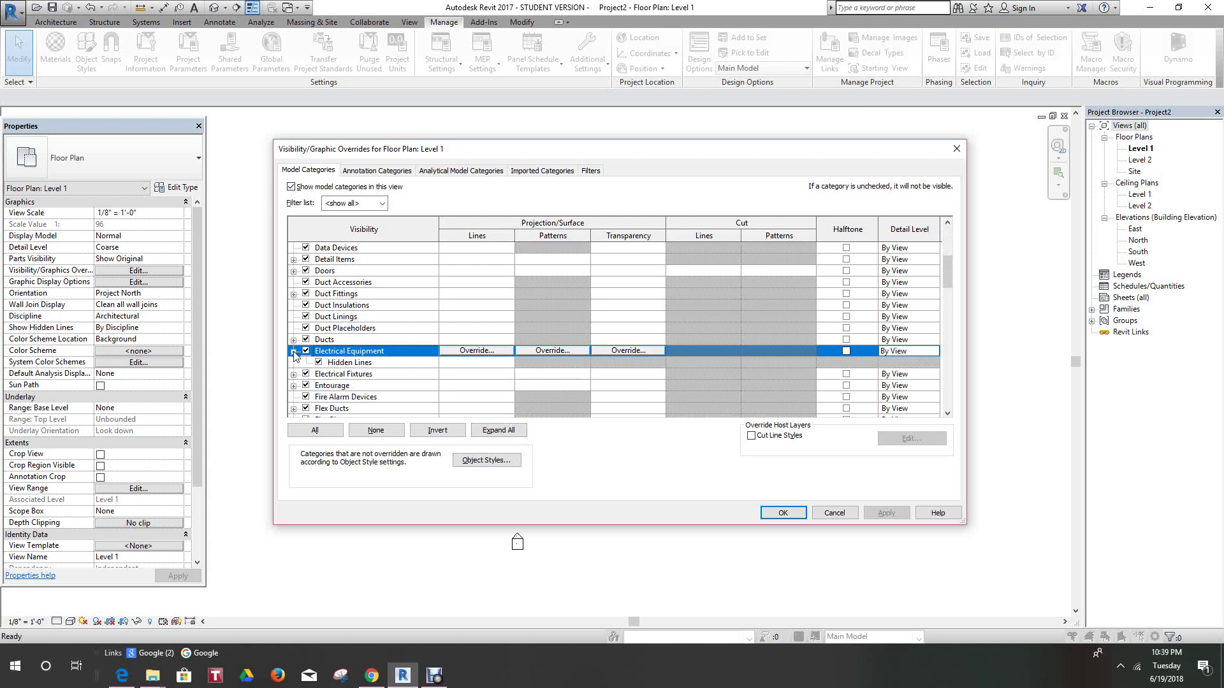
{"action": "left_click", "coordinate": [346, 364]}
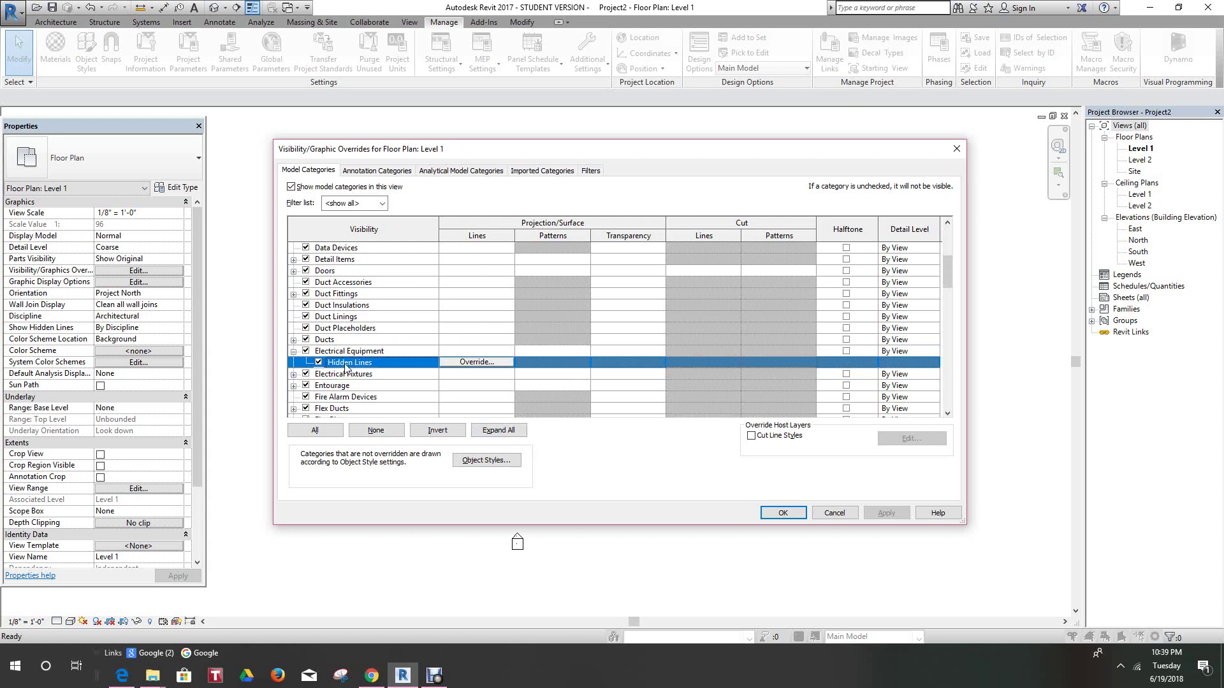
{"action": "left_click", "coordinate": [294, 351]}
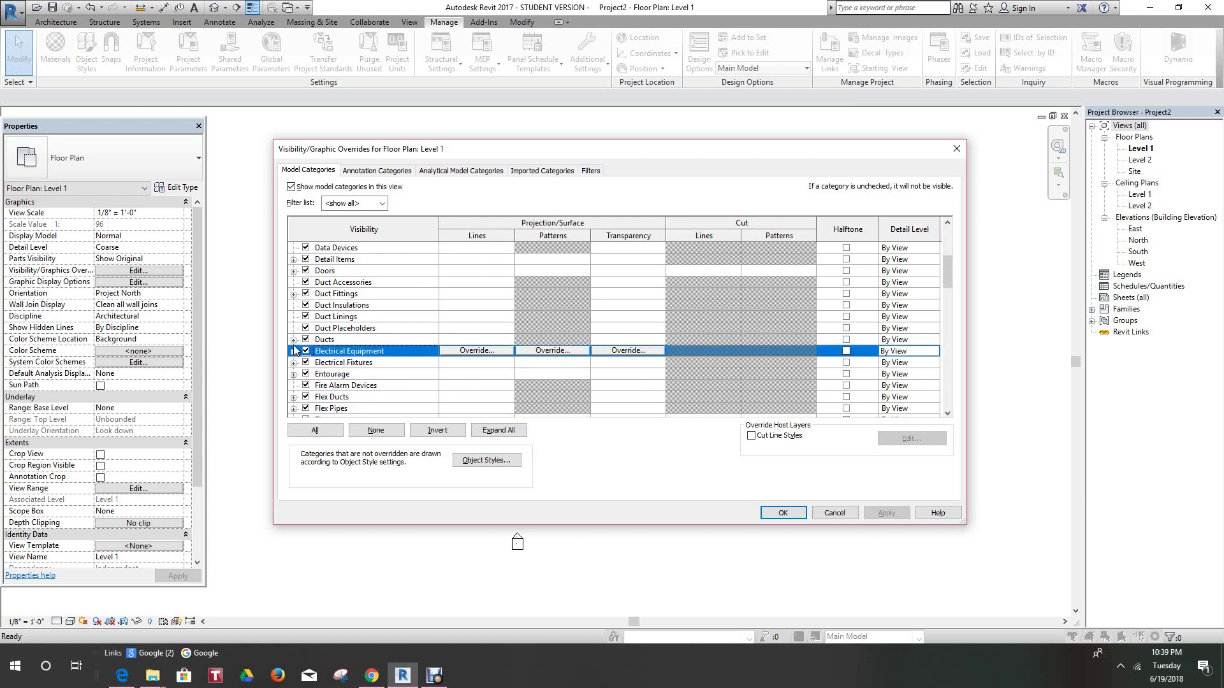
Step: Inspect the subcategories of the Ducts and Duct Fittings model categories, collapsing each one again
{"action": "left_click", "coordinate": [292, 341]}
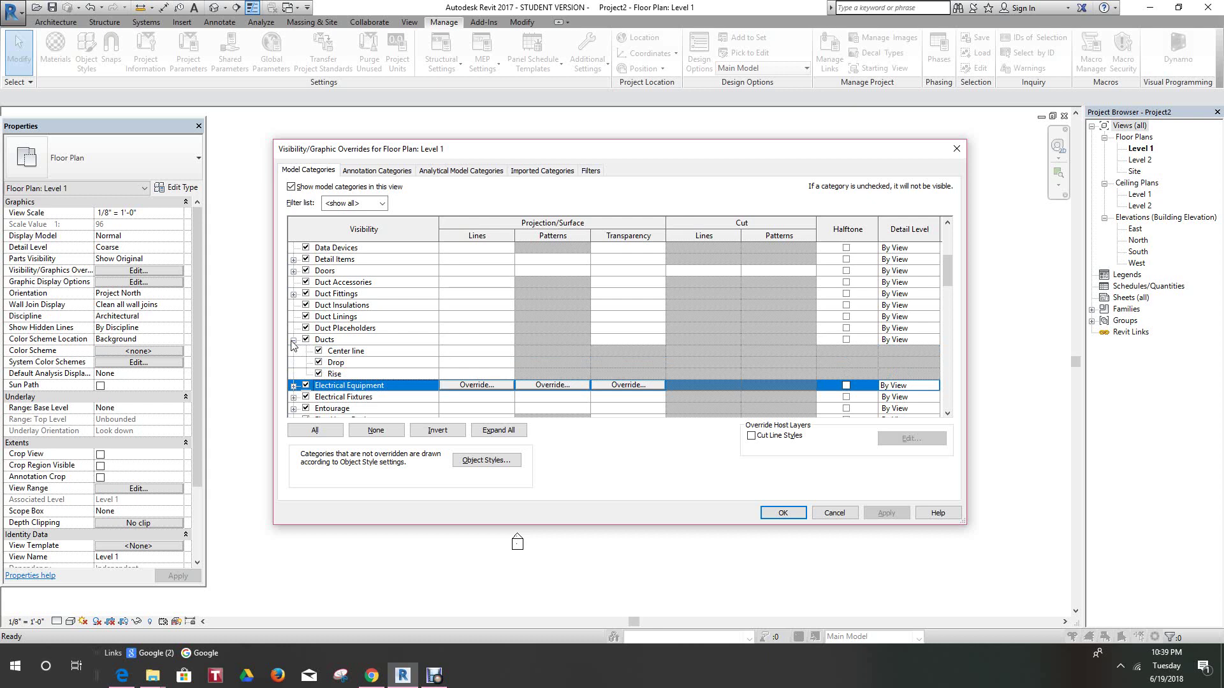
{"action": "left_click", "coordinate": [348, 375]}
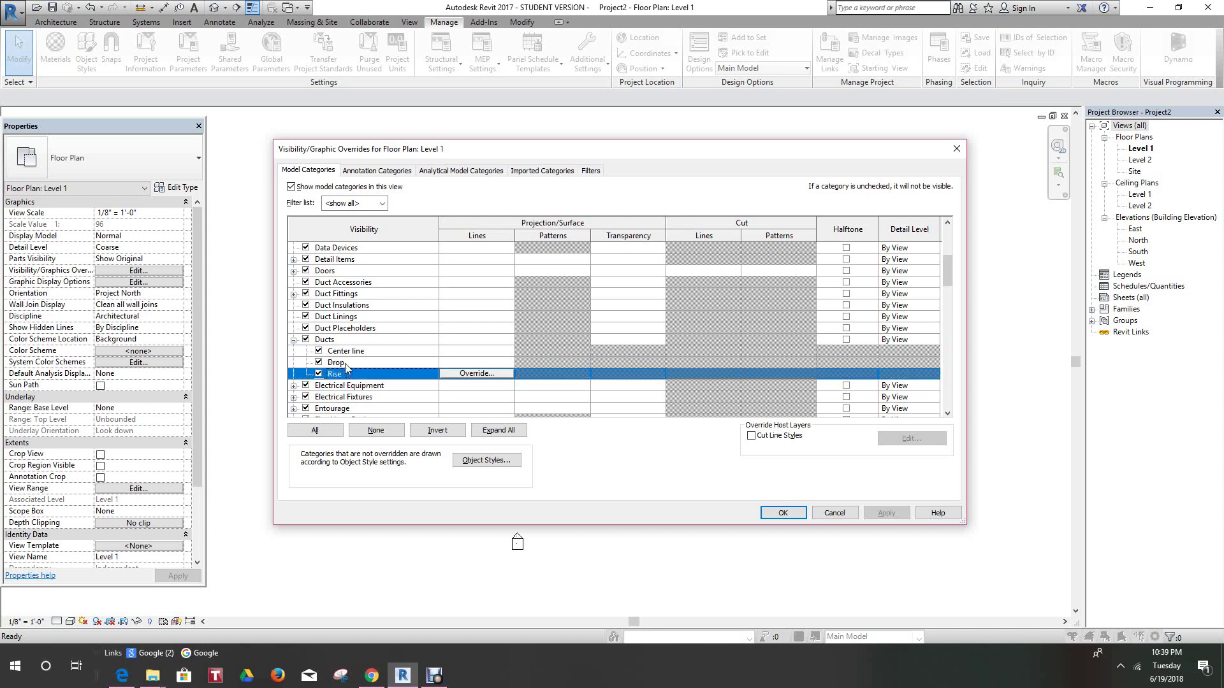
{"action": "left_click", "coordinate": [348, 364]}
{"action": "left_click", "coordinate": [347, 351]}
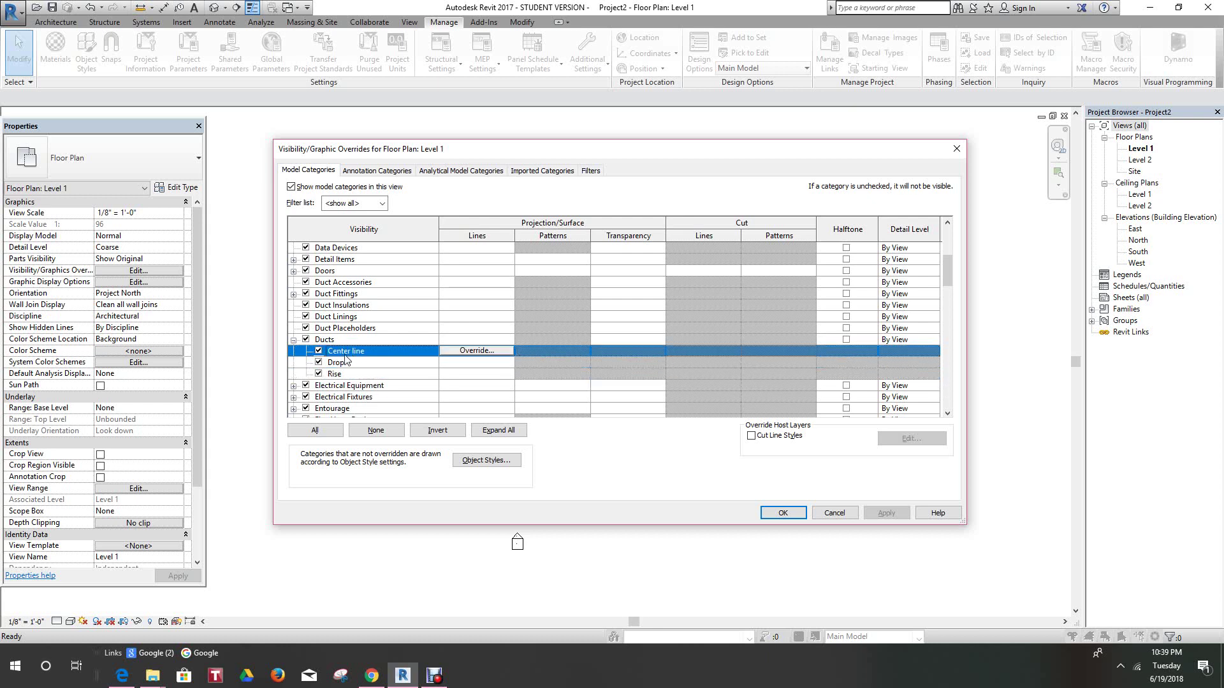
{"action": "left_click", "coordinate": [293, 341]}
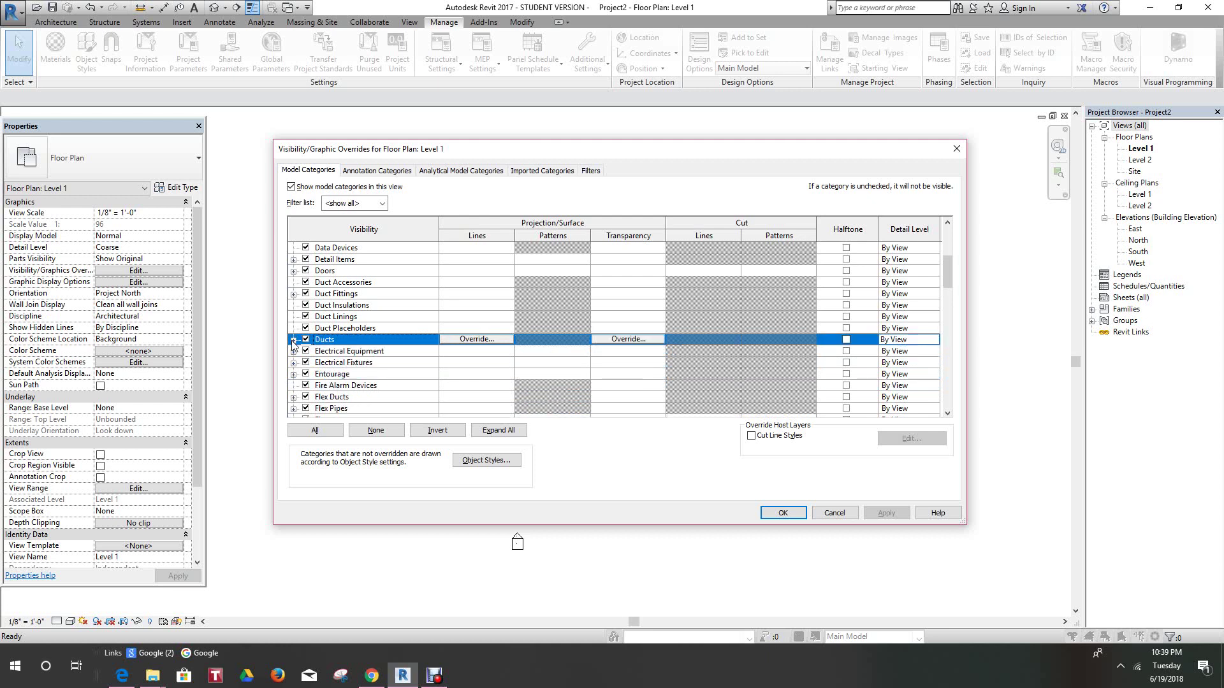
{"action": "left_click", "coordinate": [293, 295]}
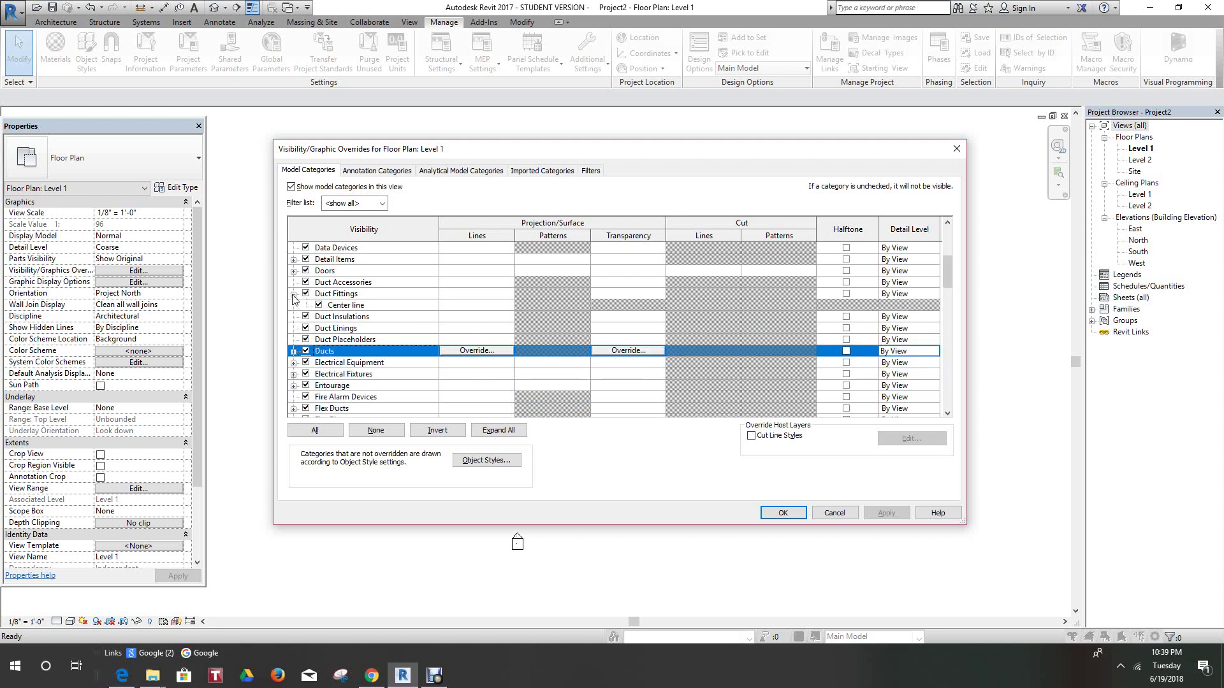
{"action": "left_click", "coordinate": [293, 294]}
Step: Look through the other model categories and check which overrides are available for Conduits
{"action": "scroll", "coordinate": [360, 383], "scroll_direction": "down", "scroll_amount": 2}
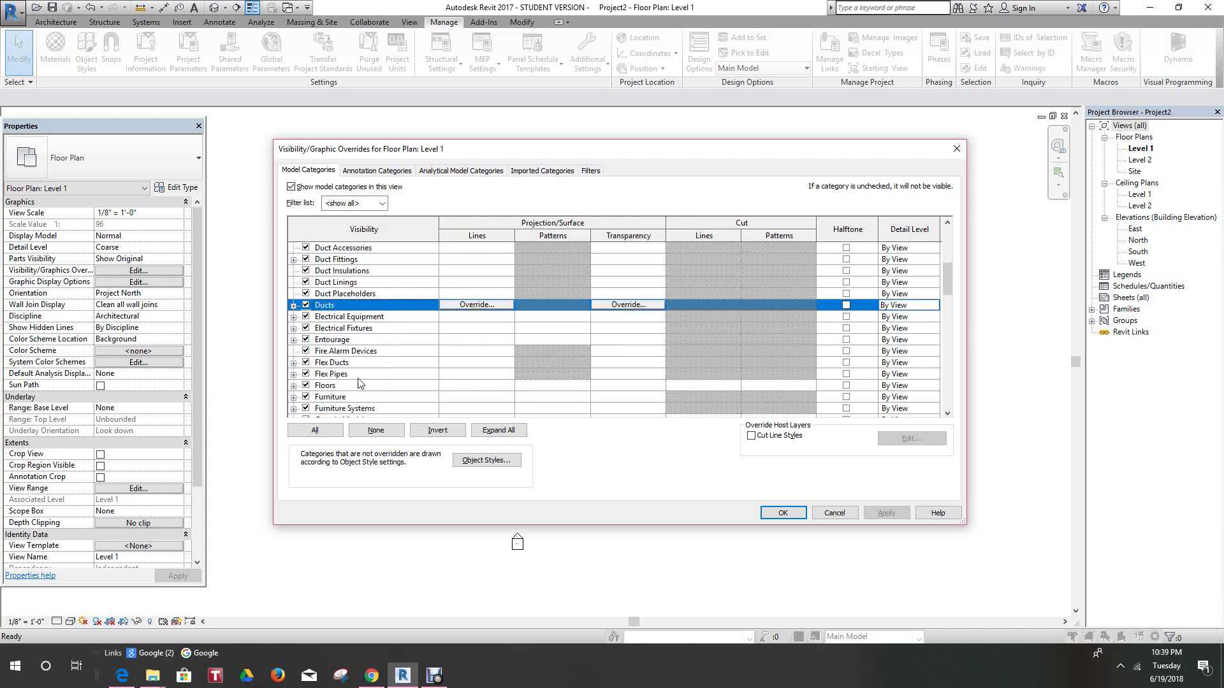
{"action": "scroll", "coordinate": [358, 382], "scroll_direction": "up", "scroll_amount": 5}
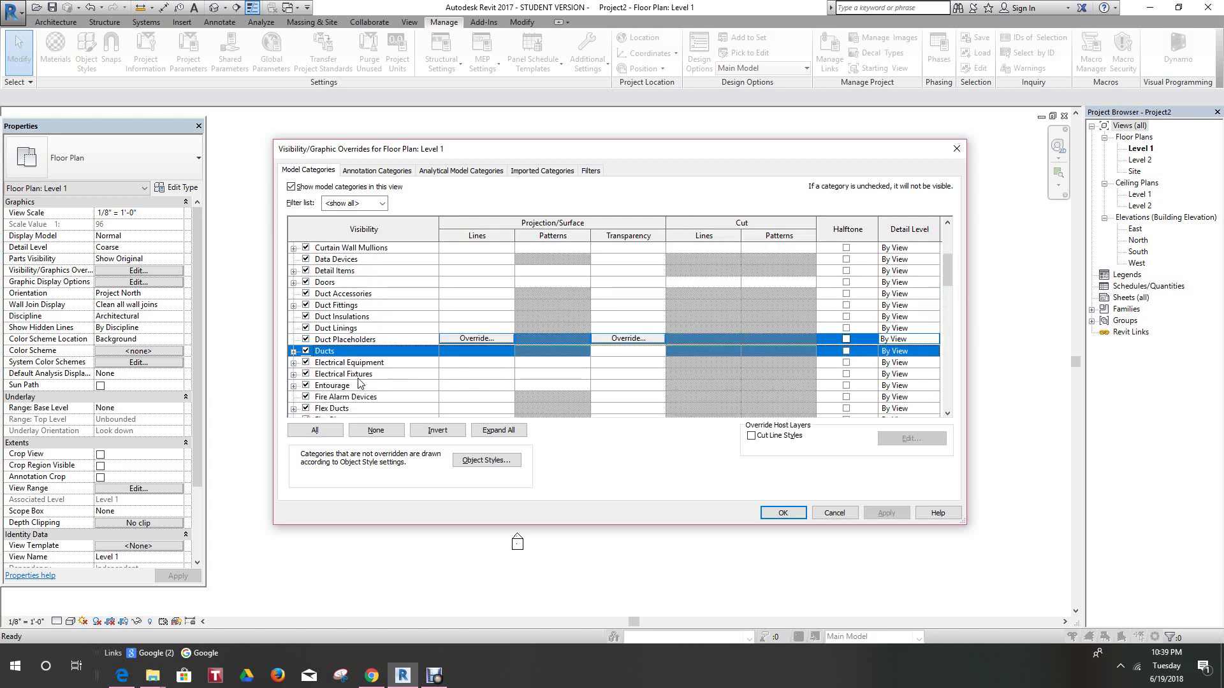
{"action": "scroll", "coordinate": [358, 379], "scroll_direction": "up", "scroll_amount": 1}
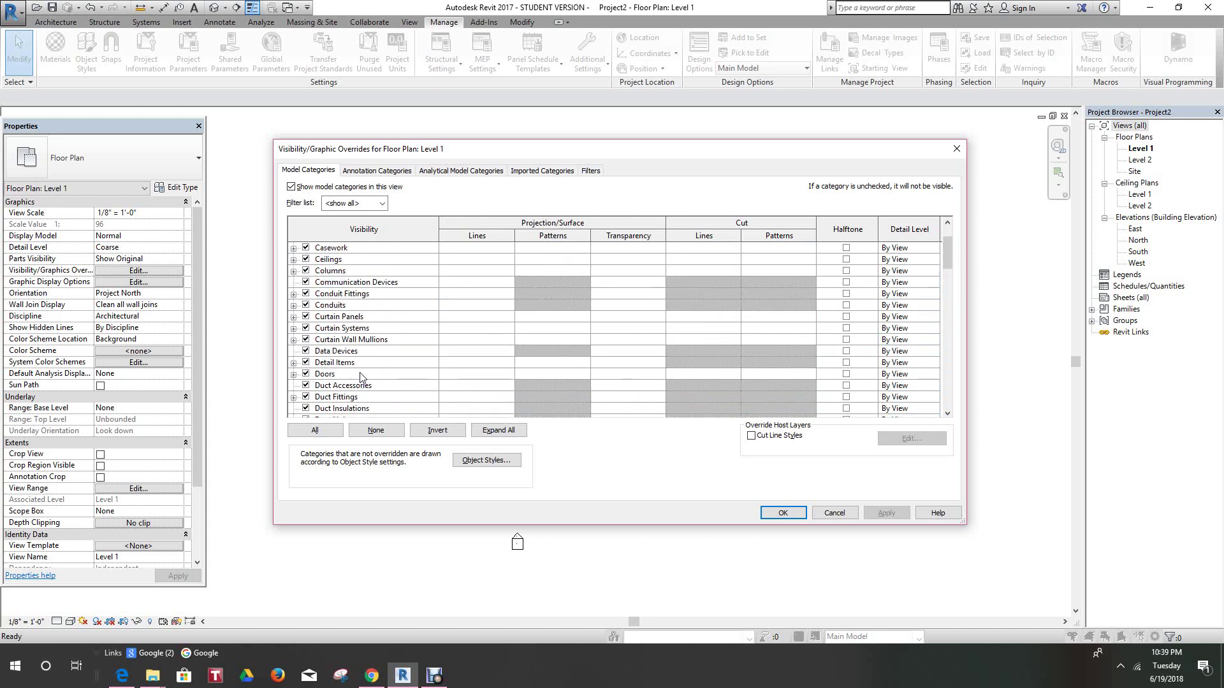
{"action": "scroll", "coordinate": [360, 375], "scroll_direction": "up", "scroll_amount": 1}
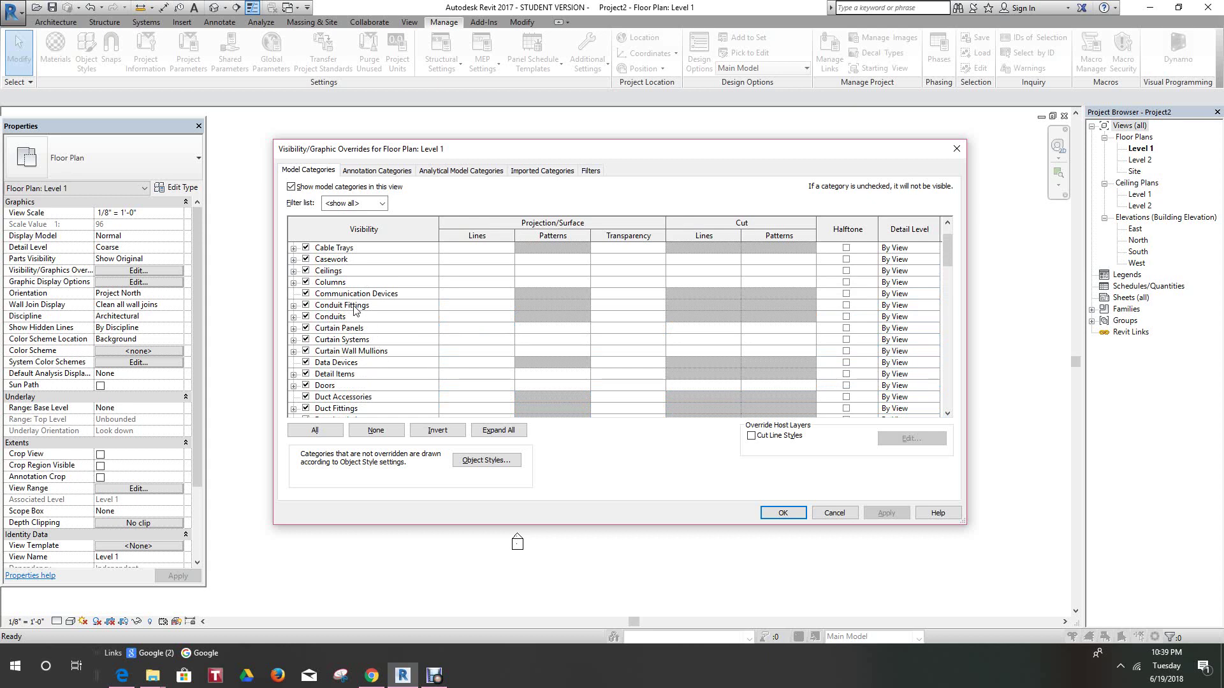
{"action": "scroll", "coordinate": [358, 318], "scroll_direction": "down", "scroll_amount": 1}
{"action": "scroll", "coordinate": [354, 324], "scroll_direction": "up", "scroll_amount": 2}
{"action": "left_click", "coordinate": [335, 320]}
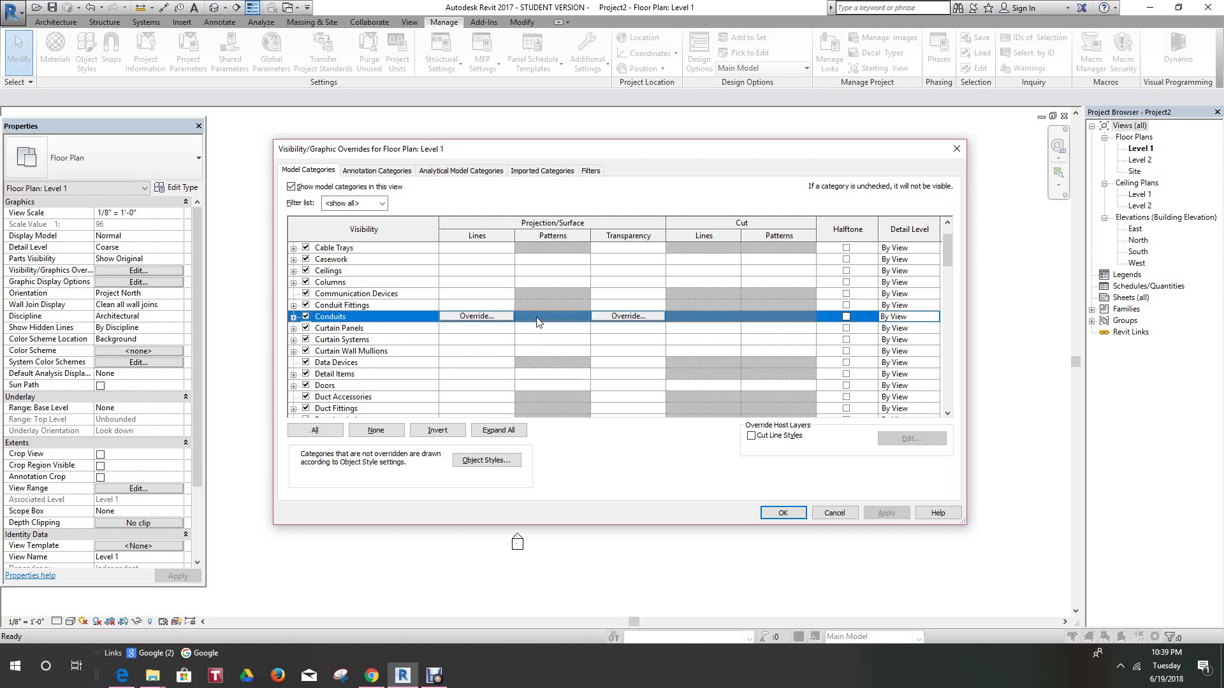
Step: Examine the weight, color and pattern options of the projection line override for Casework without choosing any
{"action": "left_click", "coordinate": [339, 261]}
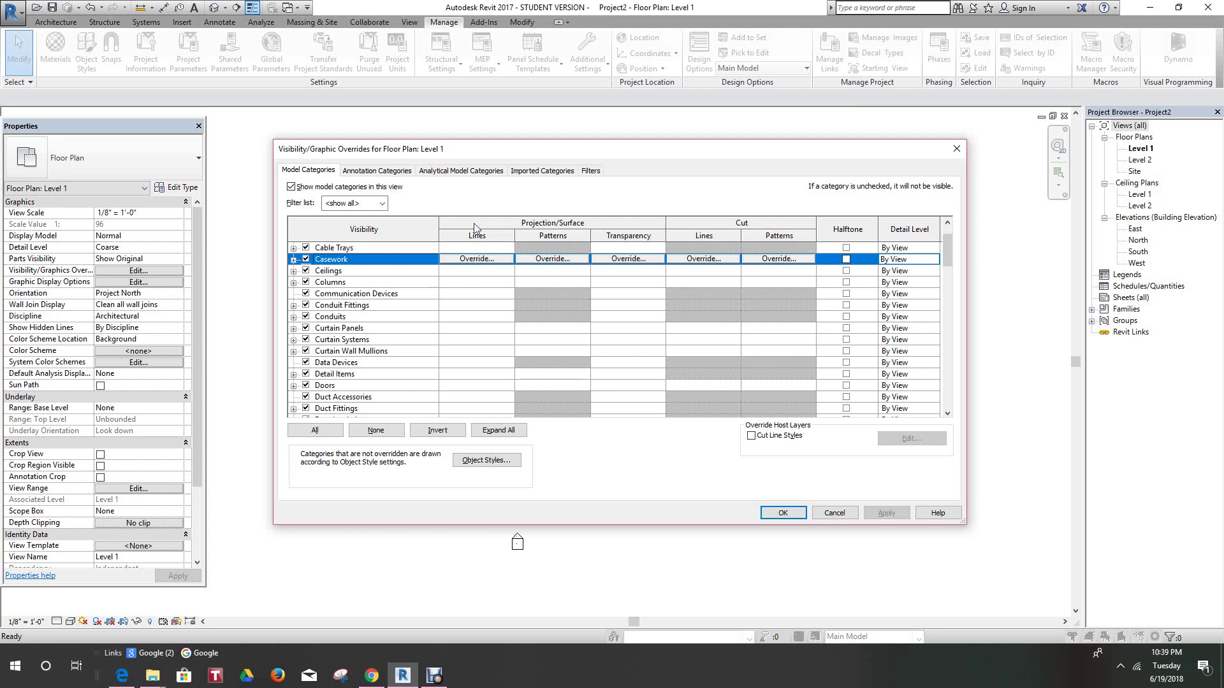
{"action": "left_click", "coordinate": [474, 263]}
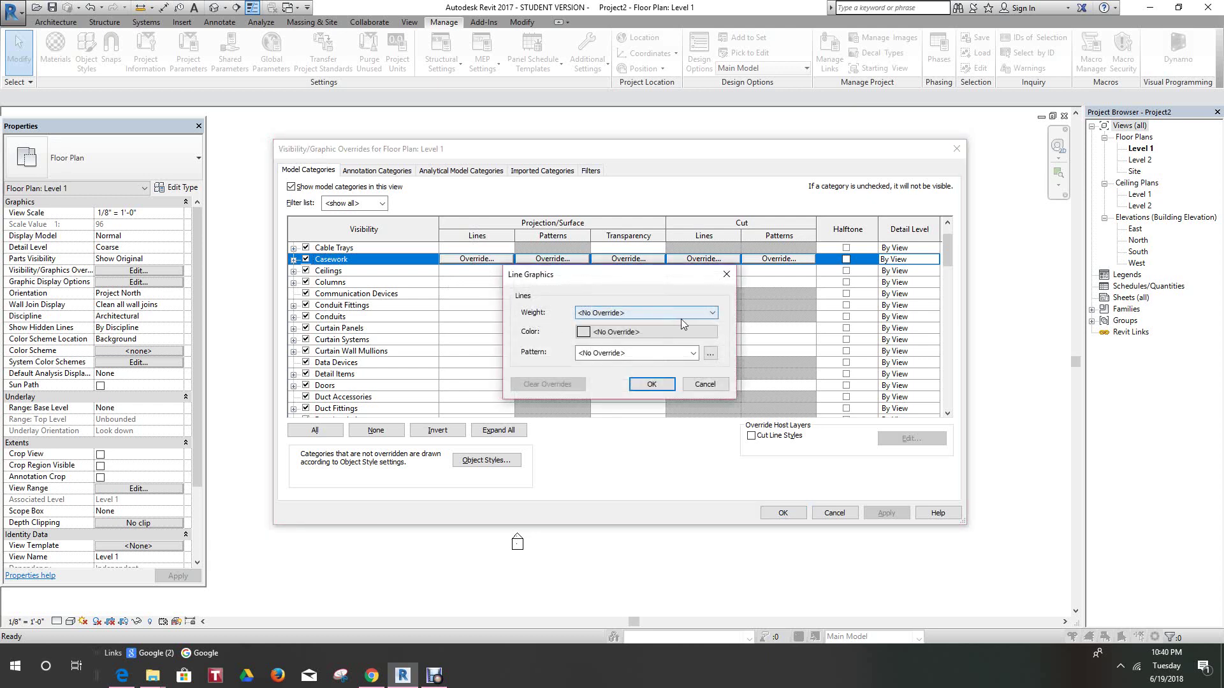
{"action": "left_click", "coordinate": [714, 313]}
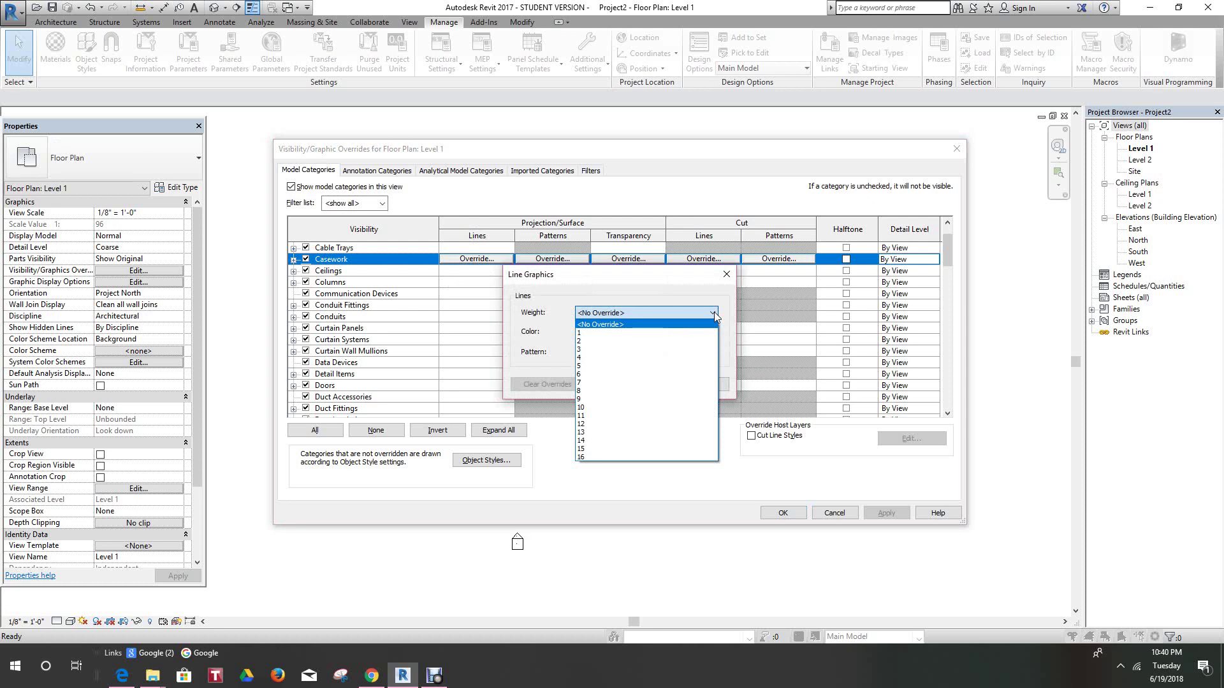
{"action": "left_click", "coordinate": [714, 312]}
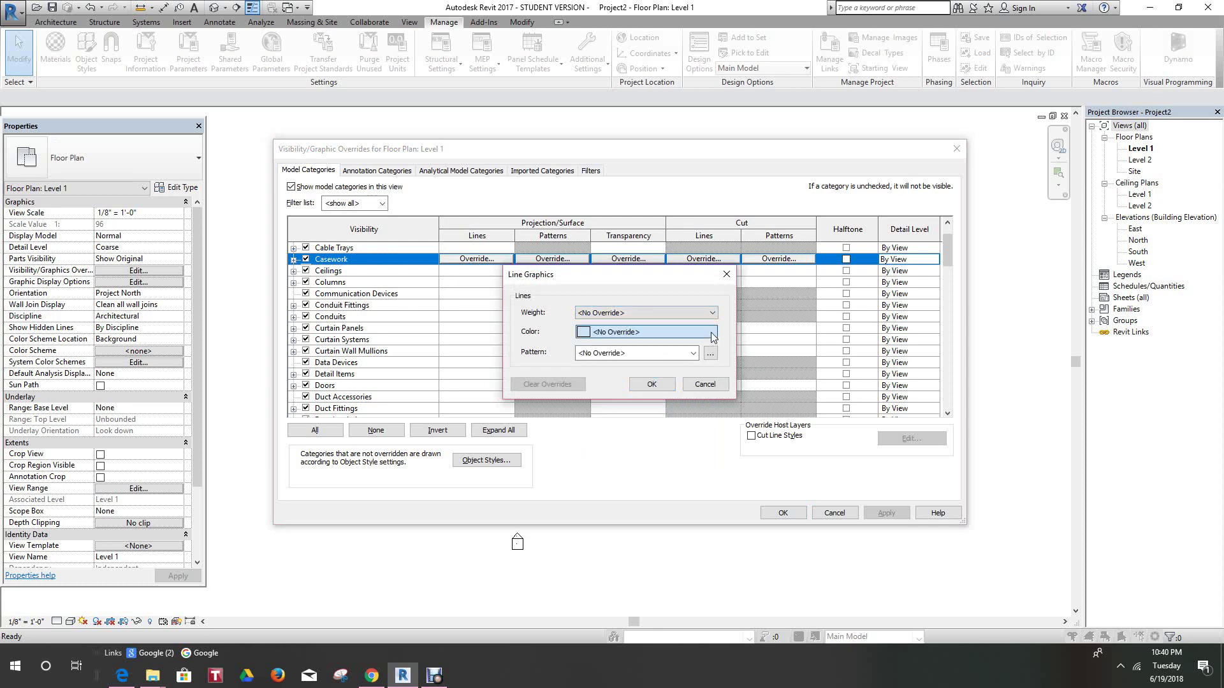
{"action": "left_click", "coordinate": [710, 332]}
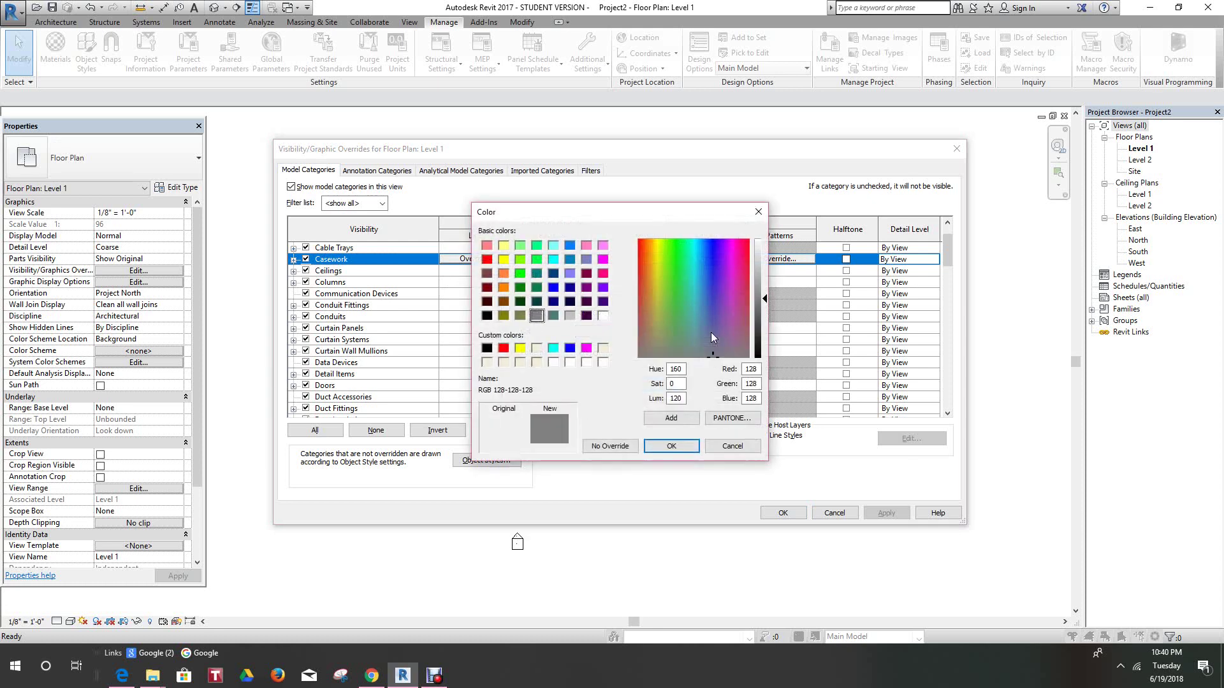
{"action": "left_click", "coordinate": [724, 447]}
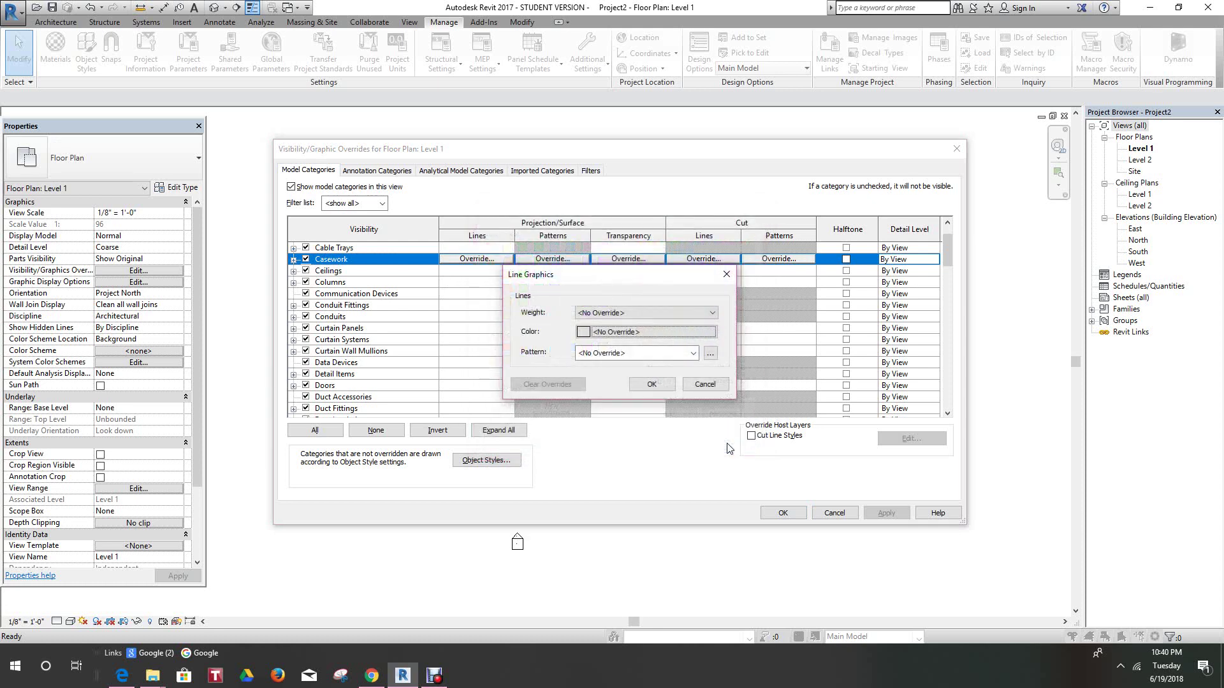
{"action": "left_click", "coordinate": [693, 353]}
{"action": "mouse_move", "coordinate": [694, 193]}
{"action": "left_mouse_down"}
{"action": "mouse_move", "coordinate": [689, 182]}
{"action": "mouse_move", "coordinate": [696, 284]}
{"action": "mouse_move", "coordinate": [688, 190]}
{"action": "left_mouse_up"}
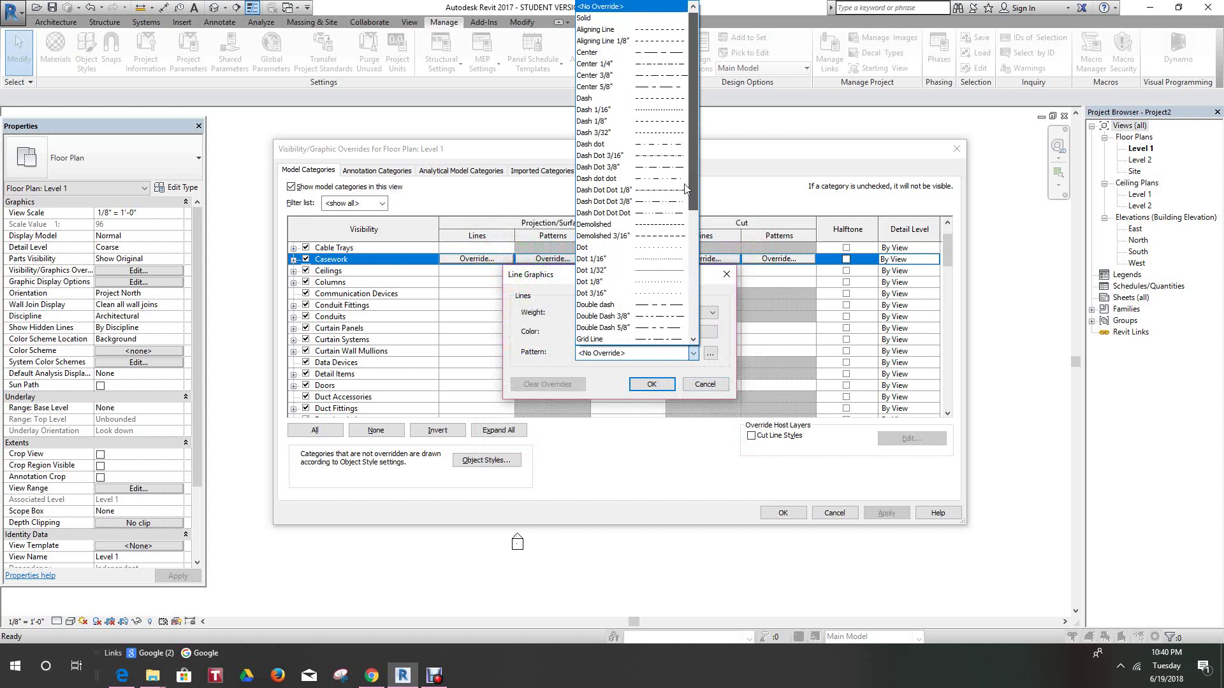
{"action": "left_click", "coordinate": [723, 190]}
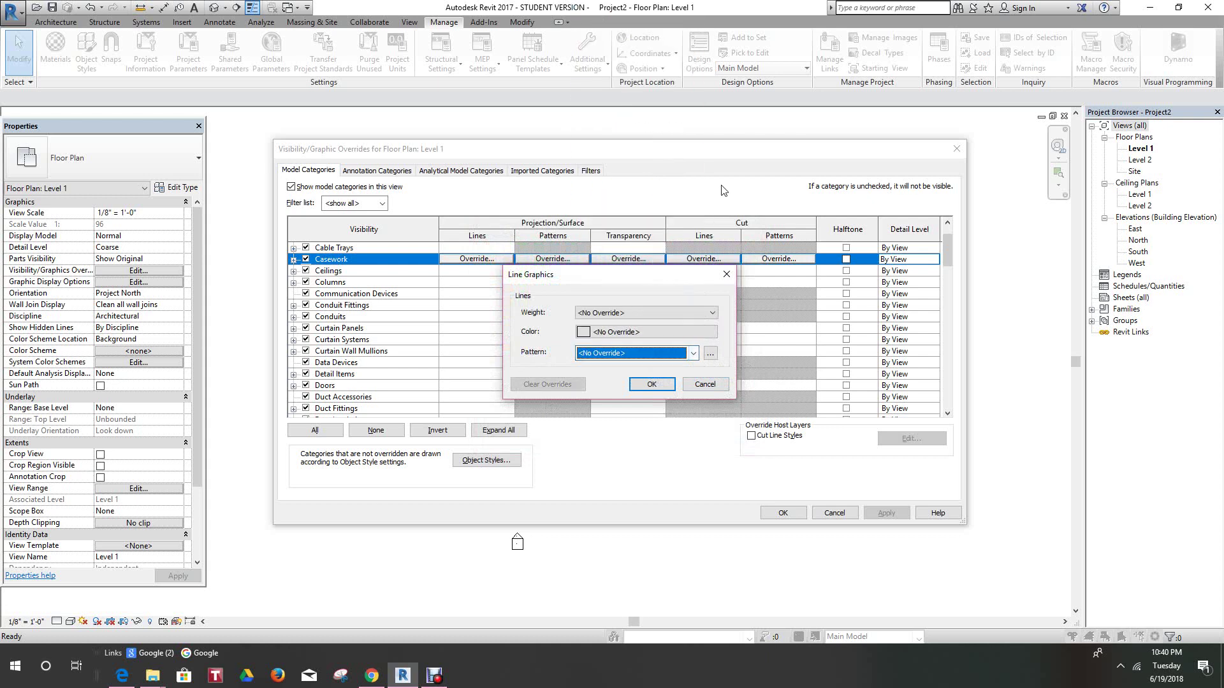
Step: Review the line patterns and the new-pattern definition for the Casework line override, cancelling without changes
{"action": "left_click", "coordinate": [714, 357]}
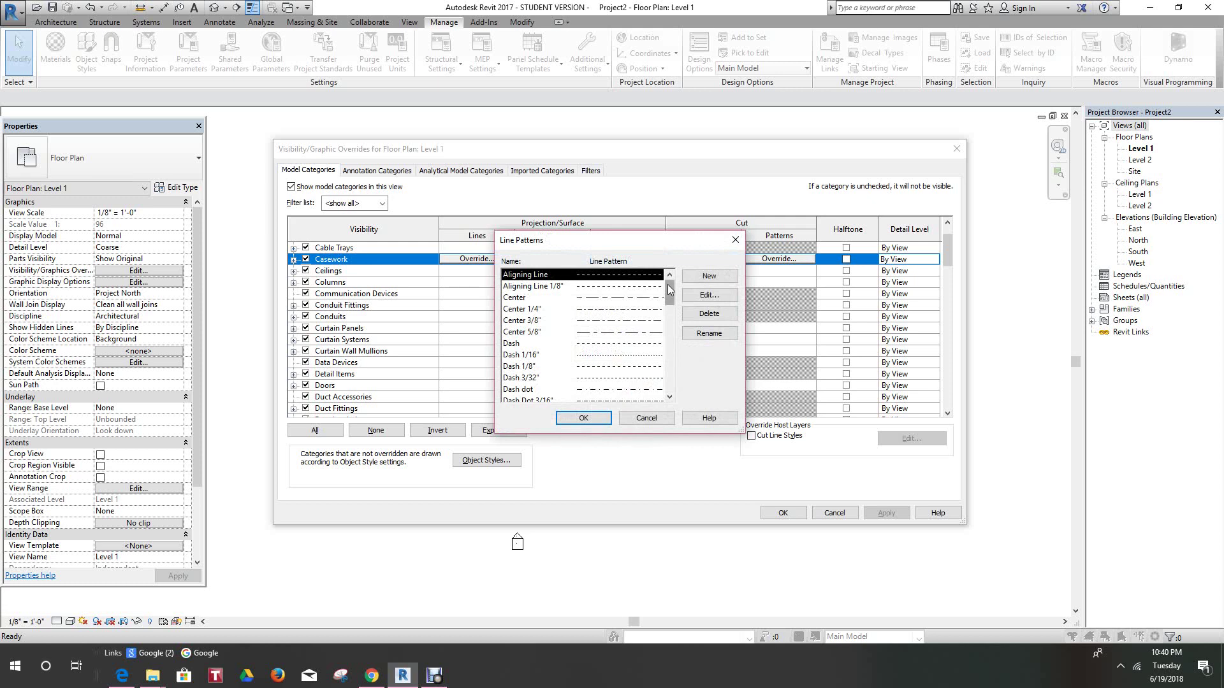
{"action": "left_click_drag", "start_coordinate": [668, 284], "coordinate": [666, 383]}
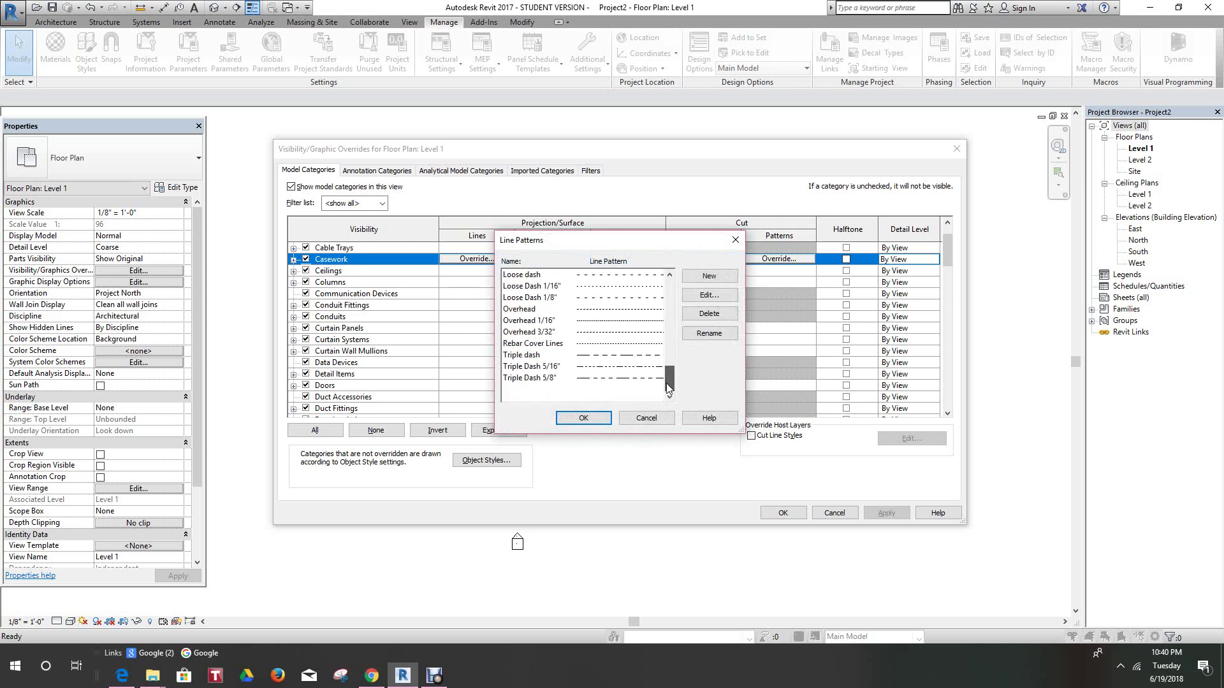
{"action": "left_click", "coordinate": [711, 277]}
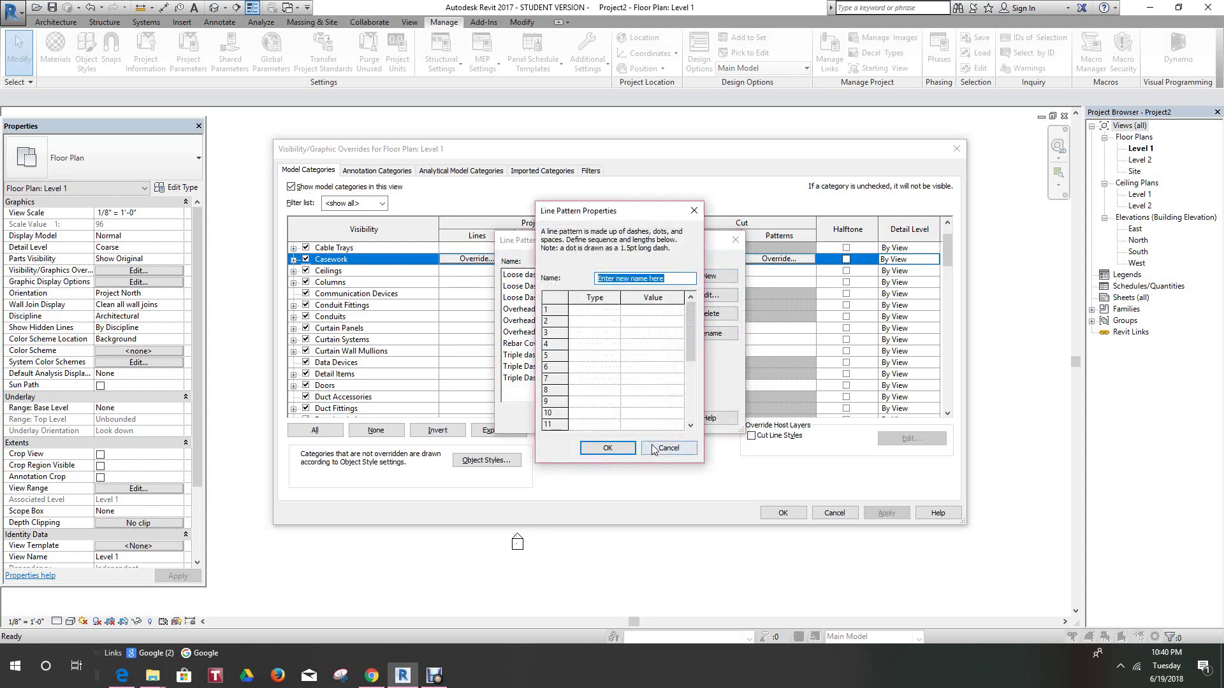
{"action": "left_click", "coordinate": [666, 448]}
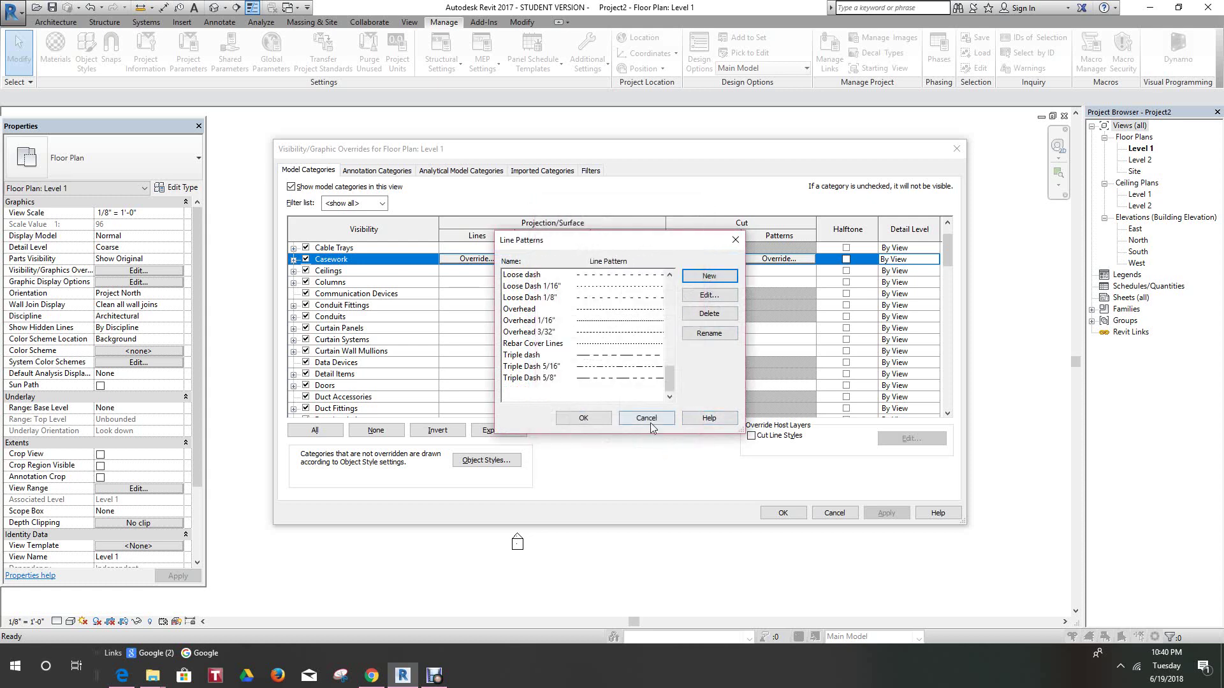
{"action": "left_click", "coordinate": [650, 421]}
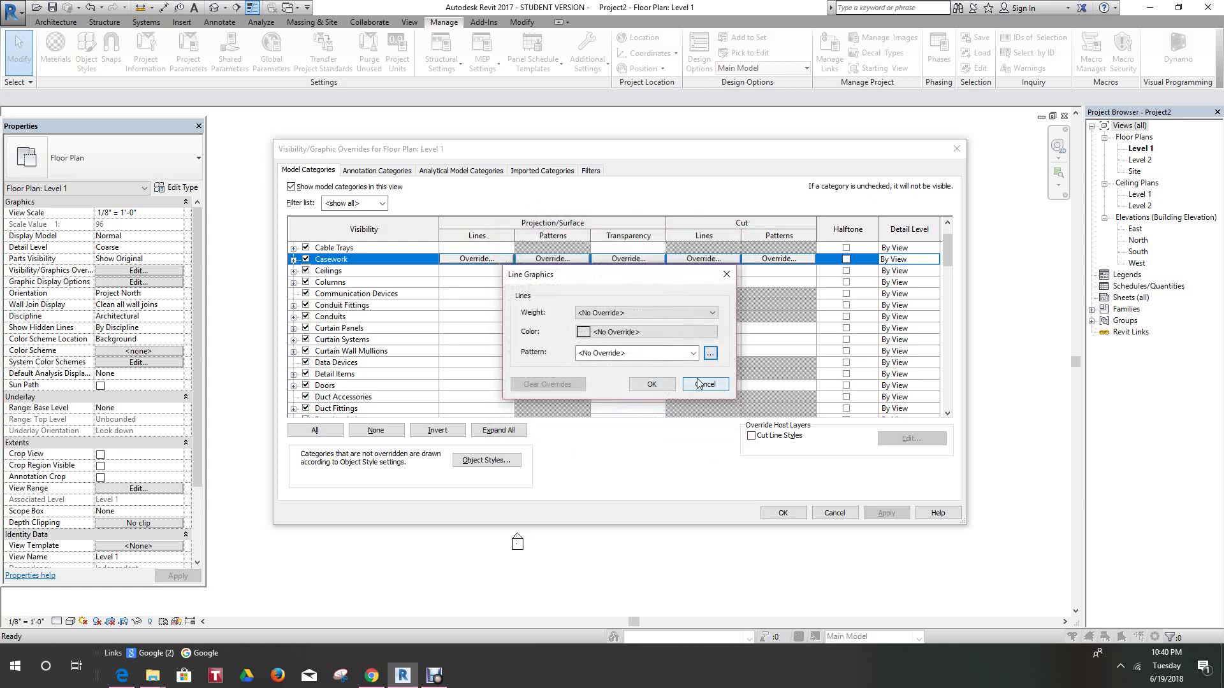
{"action": "left_click", "coordinate": [697, 383]}
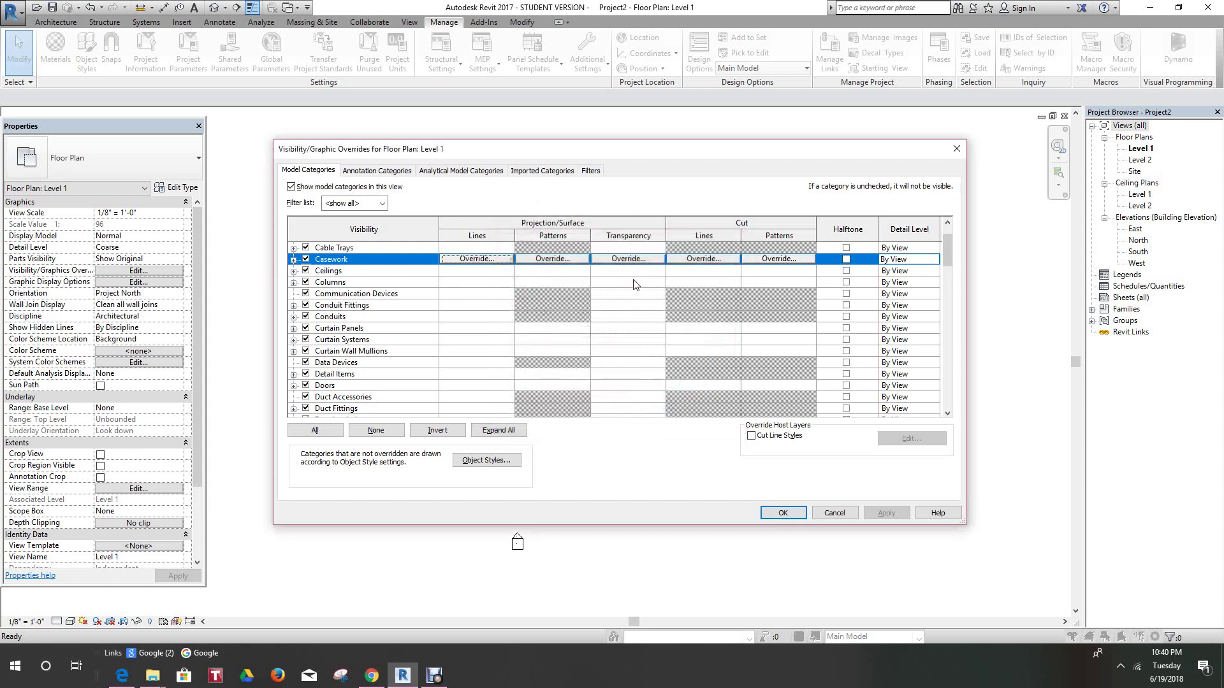
Step: Examine the surface transparency setting for the Casework category, then cancel it without changes
{"action": "left_click", "coordinate": [628, 258]}
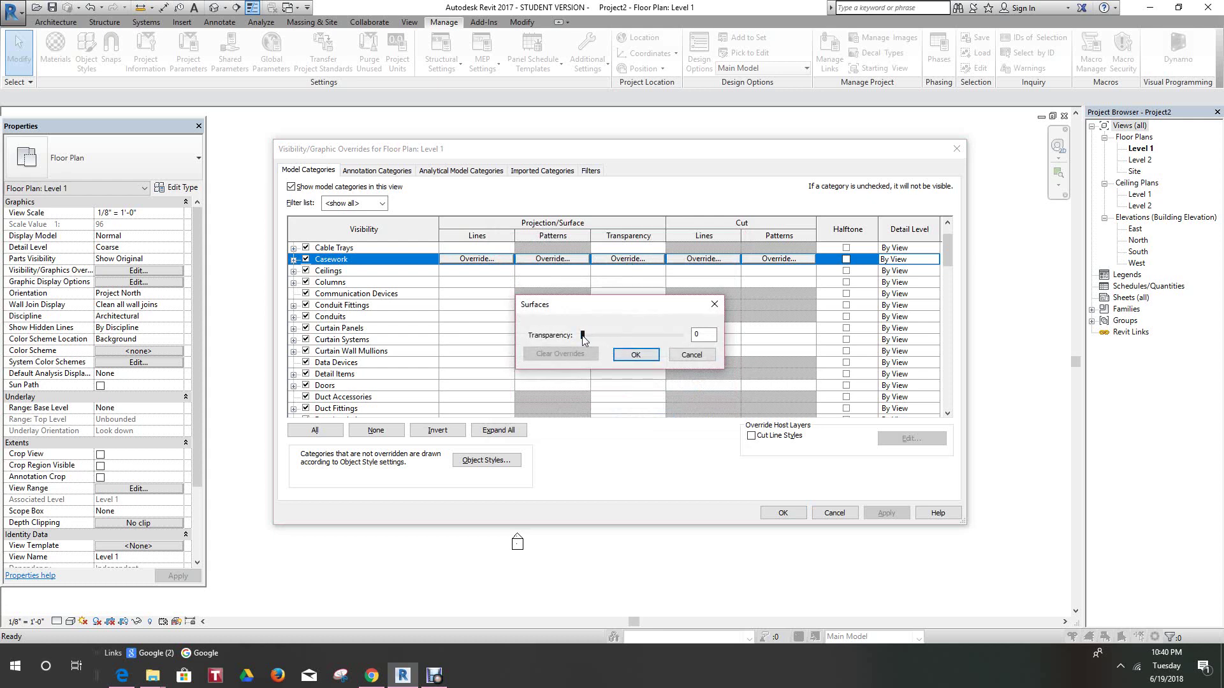
{"action": "mouse_move", "coordinate": [598, 336]}
{"action": "left_mouse_down"}
{"action": "mouse_move", "coordinate": [659, 331]}
{"action": "mouse_move", "coordinate": [582, 330]}
{"action": "left_mouse_up"}
{"action": "left_click", "coordinate": [687, 354]}
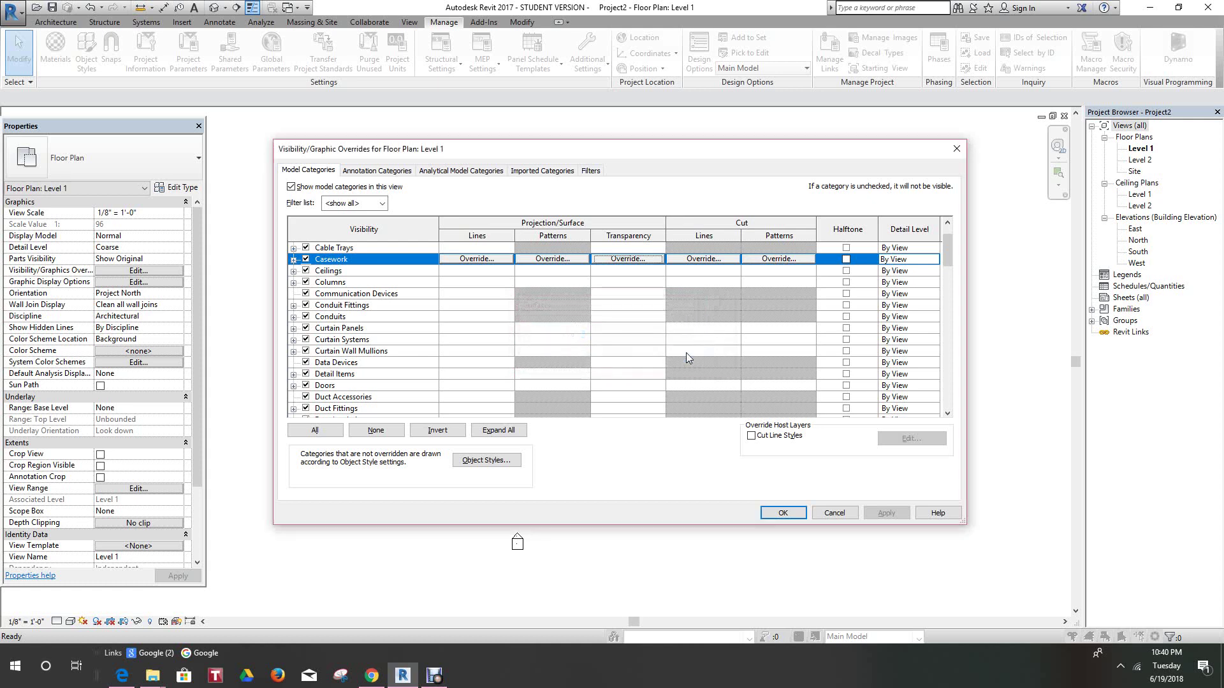
Step: Examine the weight, color and pattern options of the Casework cut line override, cancelling without choosing any
{"action": "left_click", "coordinate": [705, 259]}
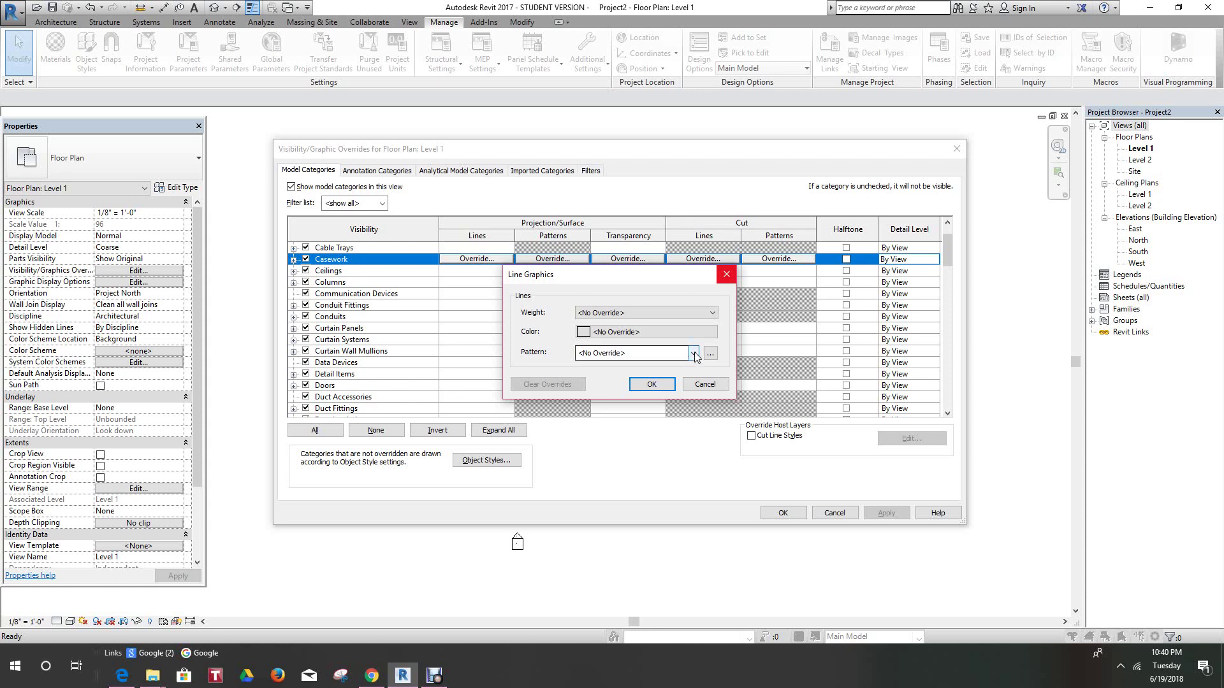
{"action": "left_click", "coordinate": [714, 311]}
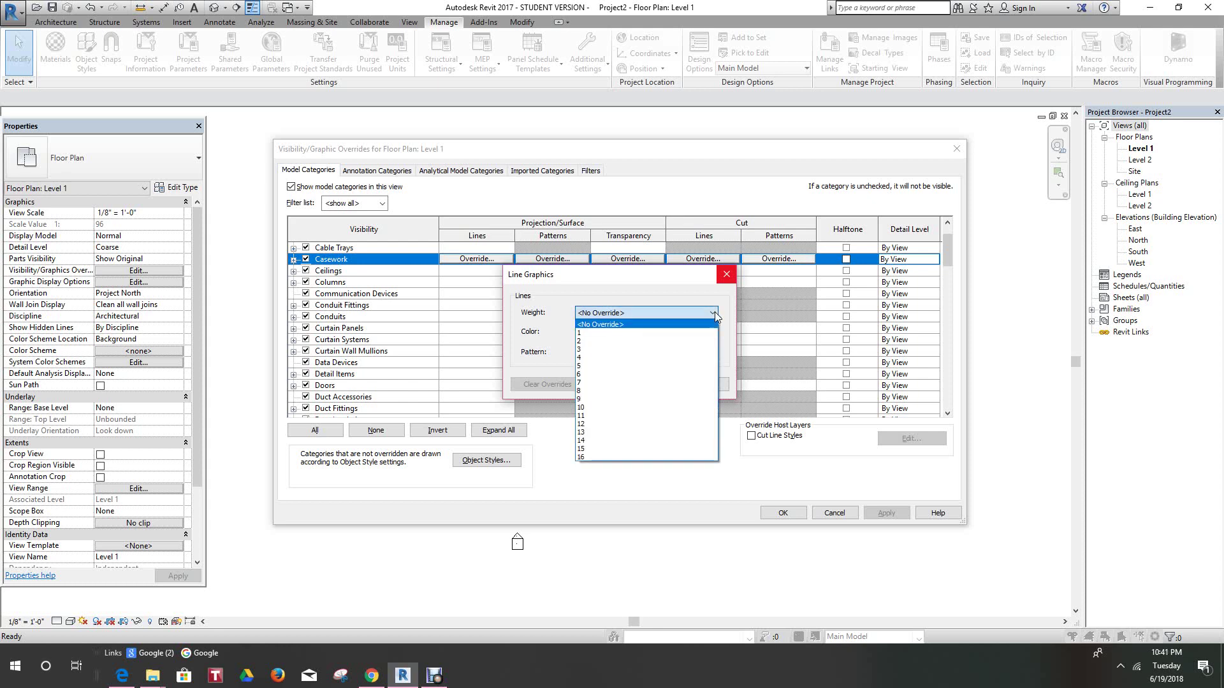
{"action": "left_click", "coordinate": [714, 312]}
{"action": "left_click", "coordinate": [710, 331]}
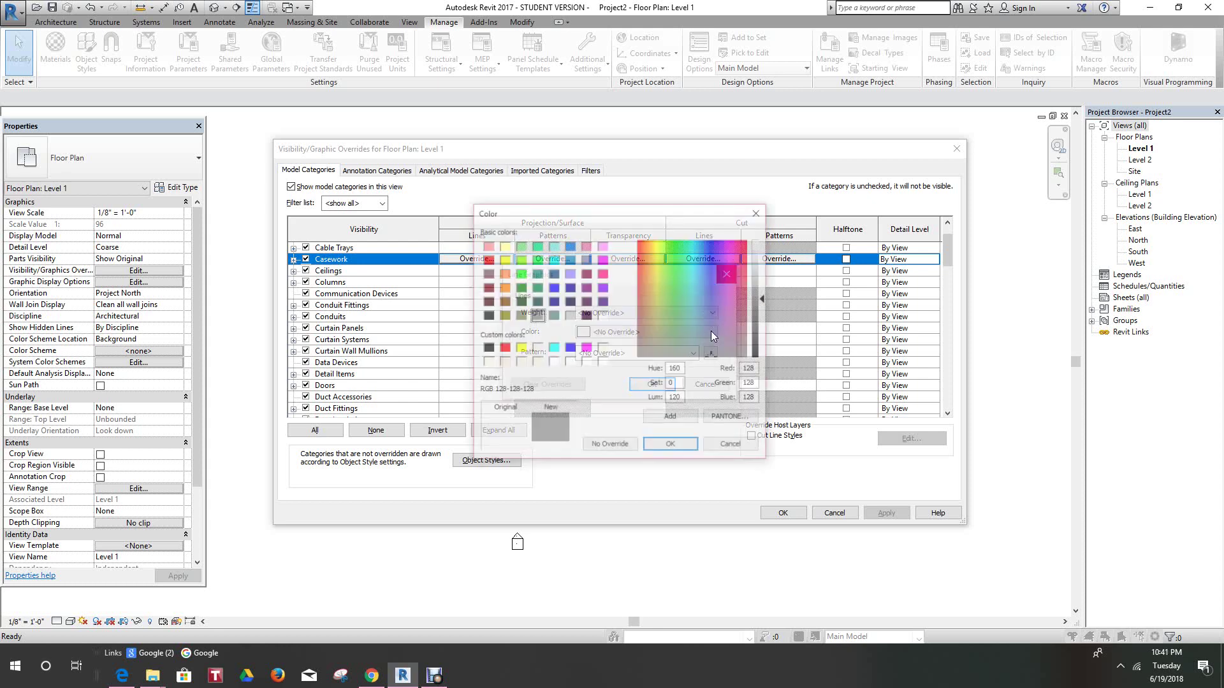
{"action": "left_click", "coordinate": [729, 446]}
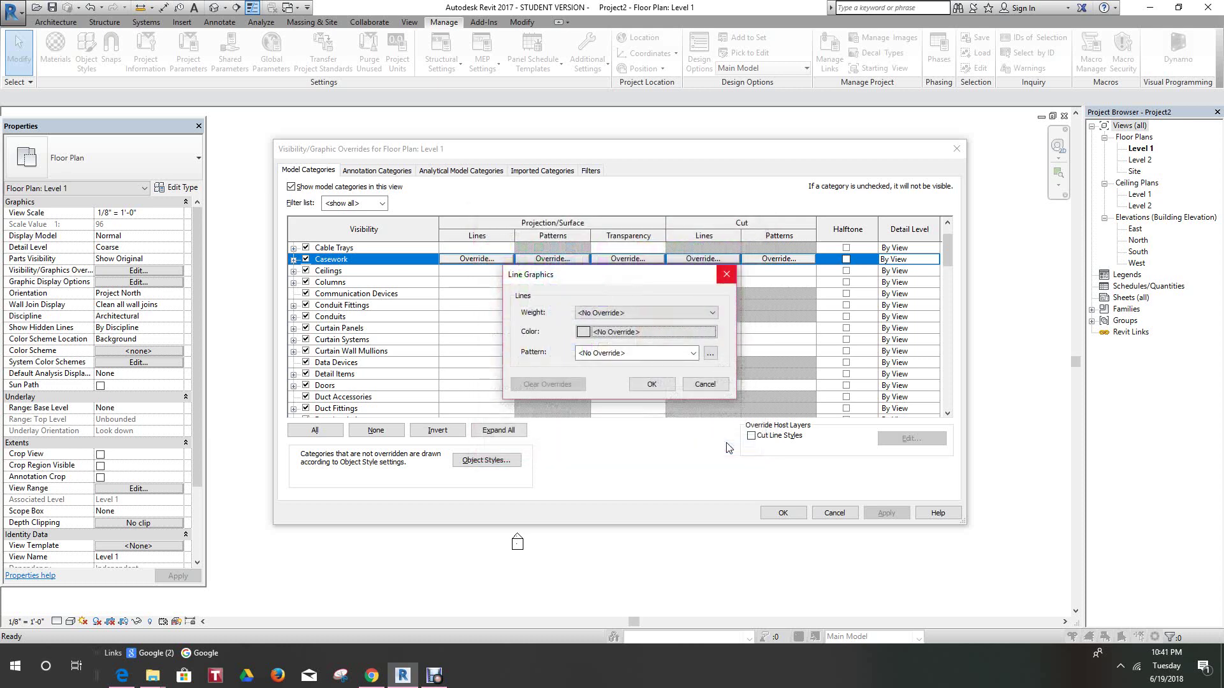
{"action": "left_click", "coordinate": [694, 355]}
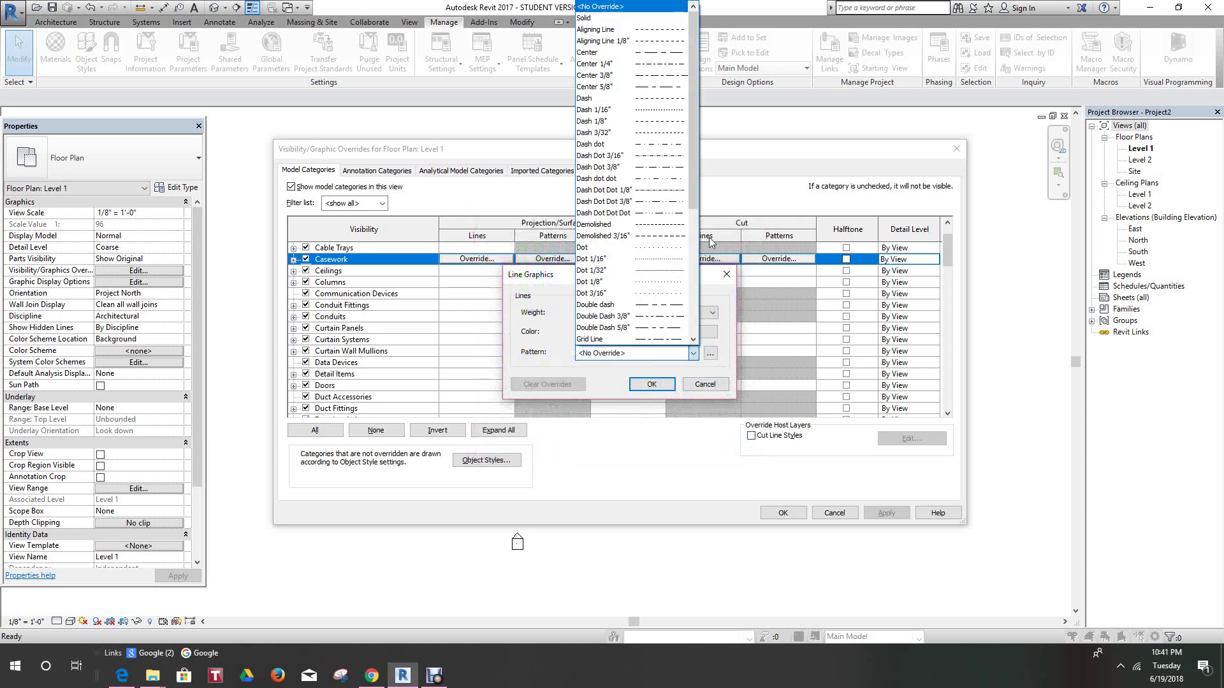
{"action": "mouse_move", "coordinate": [692, 186]}
{"action": "left_mouse_down"}
{"action": "mouse_move", "coordinate": [717, 311]}
{"action": "mouse_move", "coordinate": [687, 172]}
{"action": "left_mouse_up"}
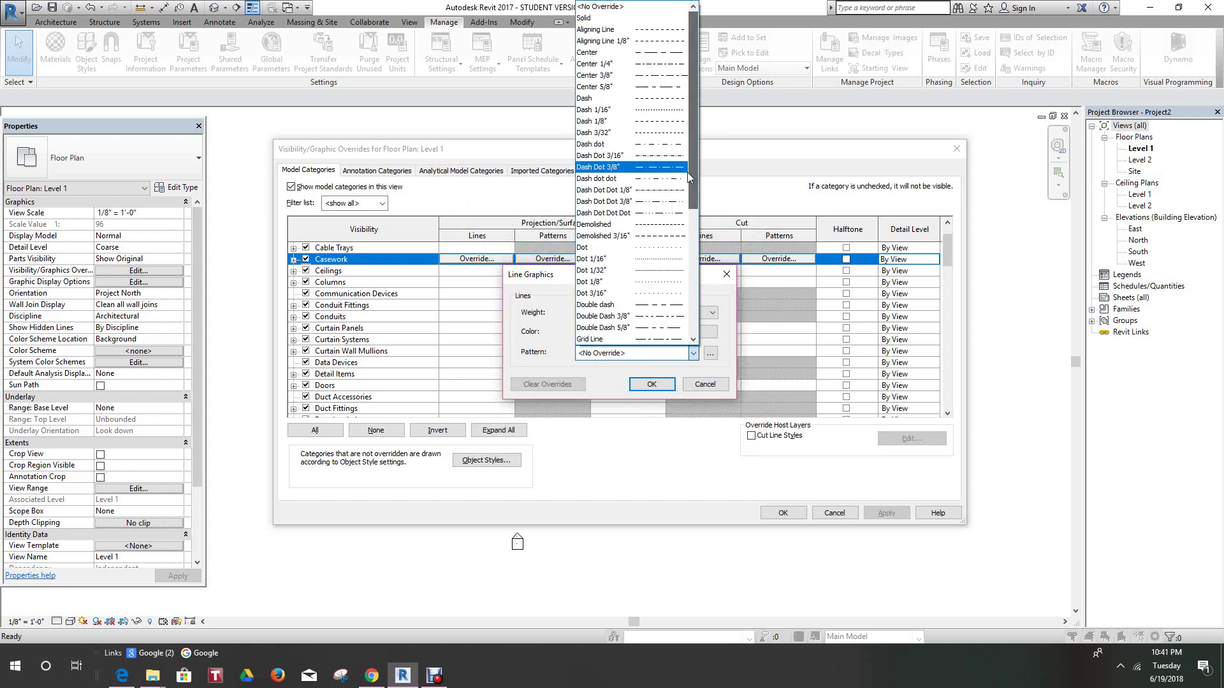
{"action": "left_click", "coordinate": [687, 389]}
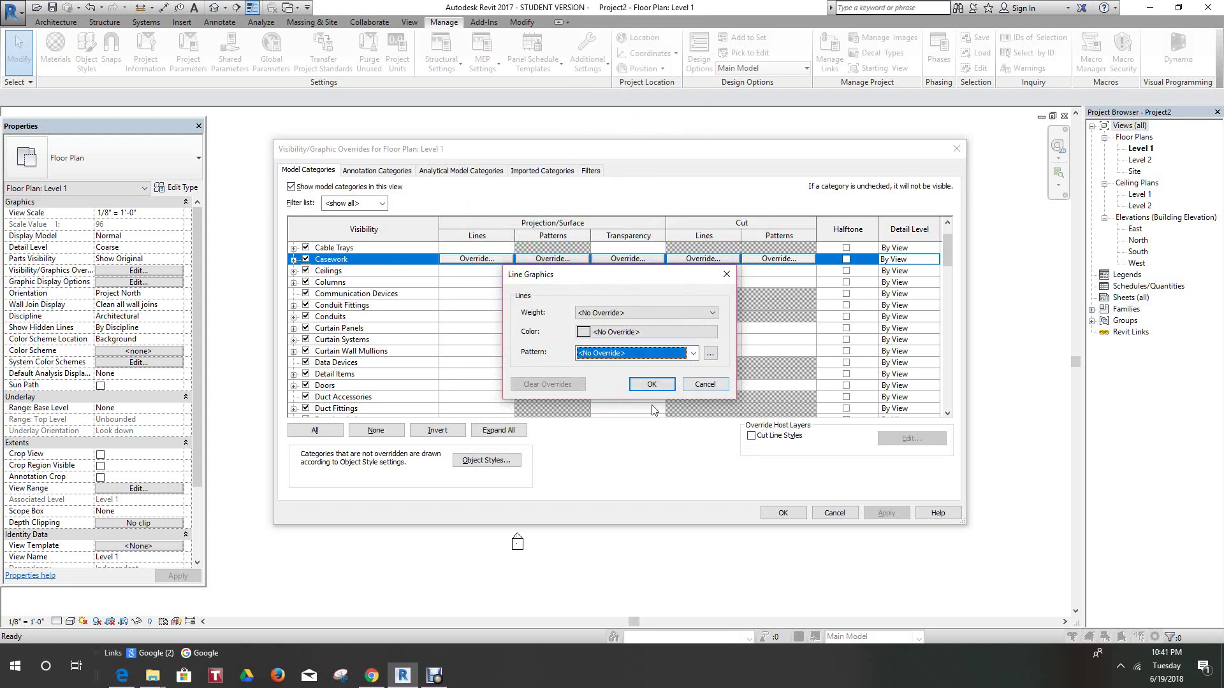
{"action": "left_click", "coordinate": [700, 388]}
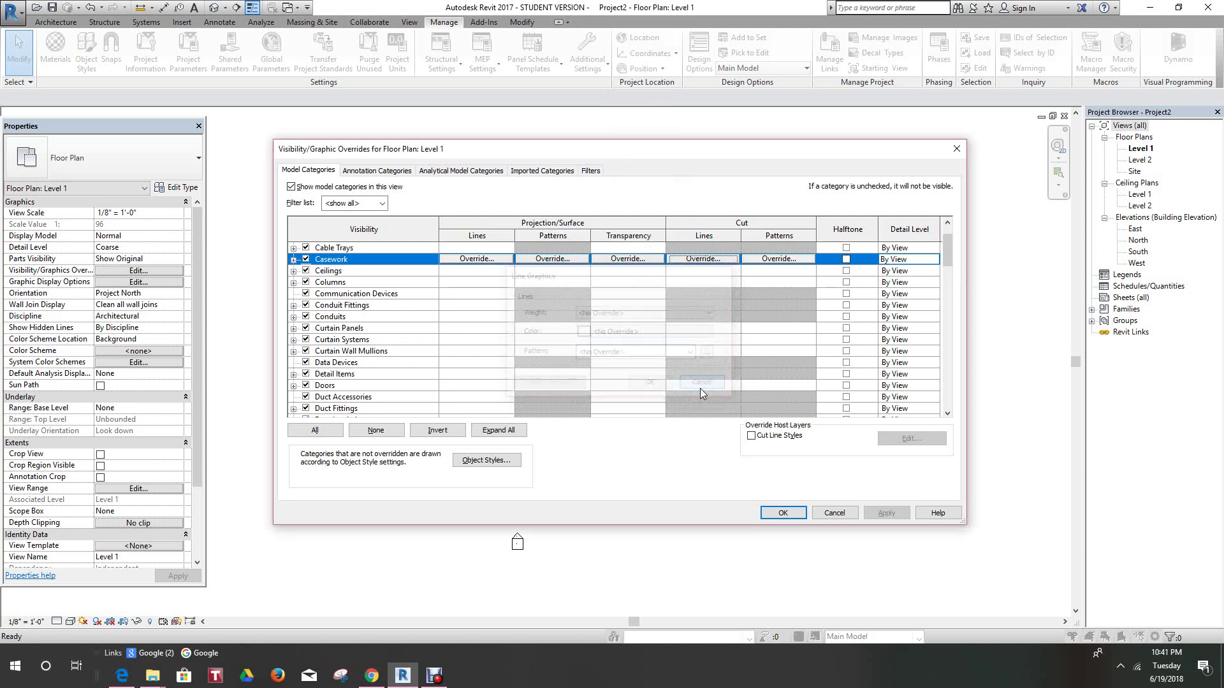
Step: Review the fill patterns available for the Casework projection/surface pattern override, then cancel without changes
{"action": "left_click", "coordinate": [561, 260]}
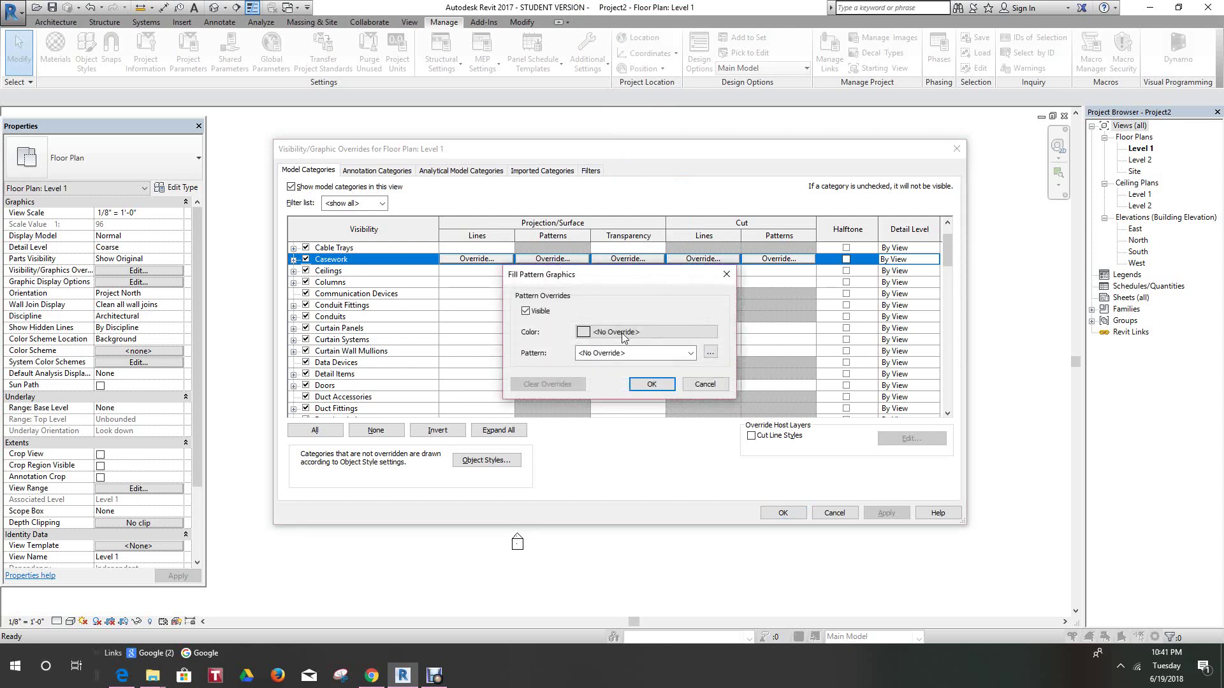
{"action": "left_click", "coordinate": [692, 353]}
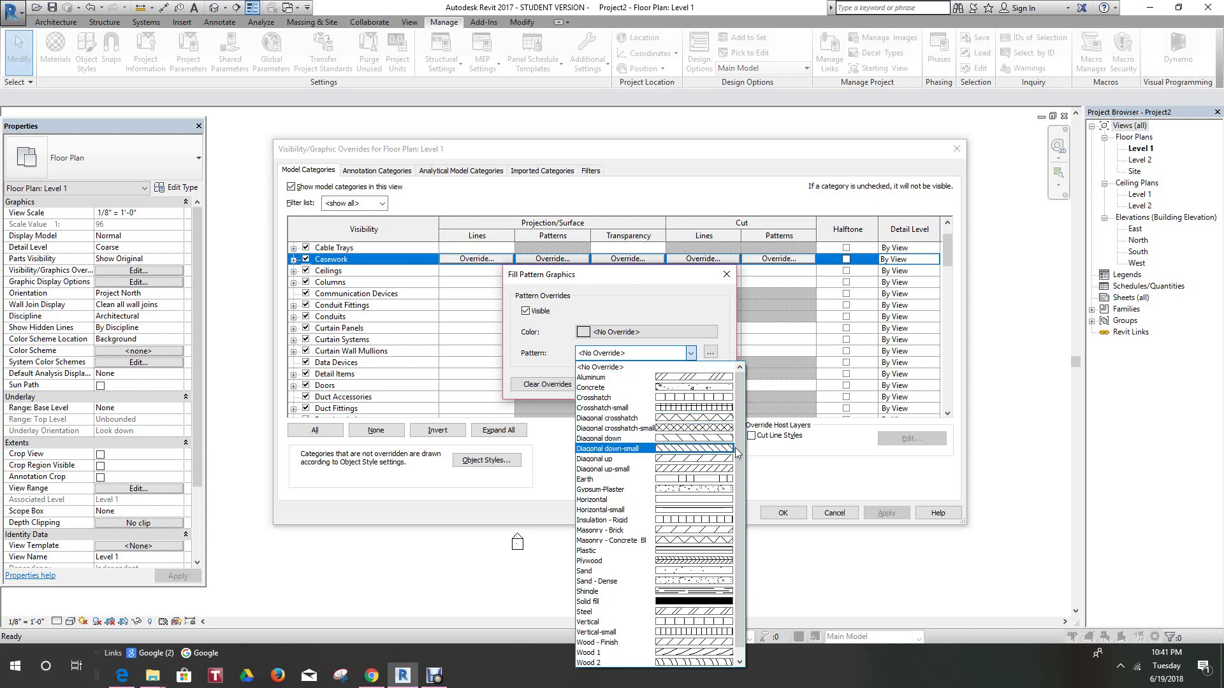
{"action": "left_click_drag", "start_coordinate": [736, 461], "coordinate": [736, 486]}
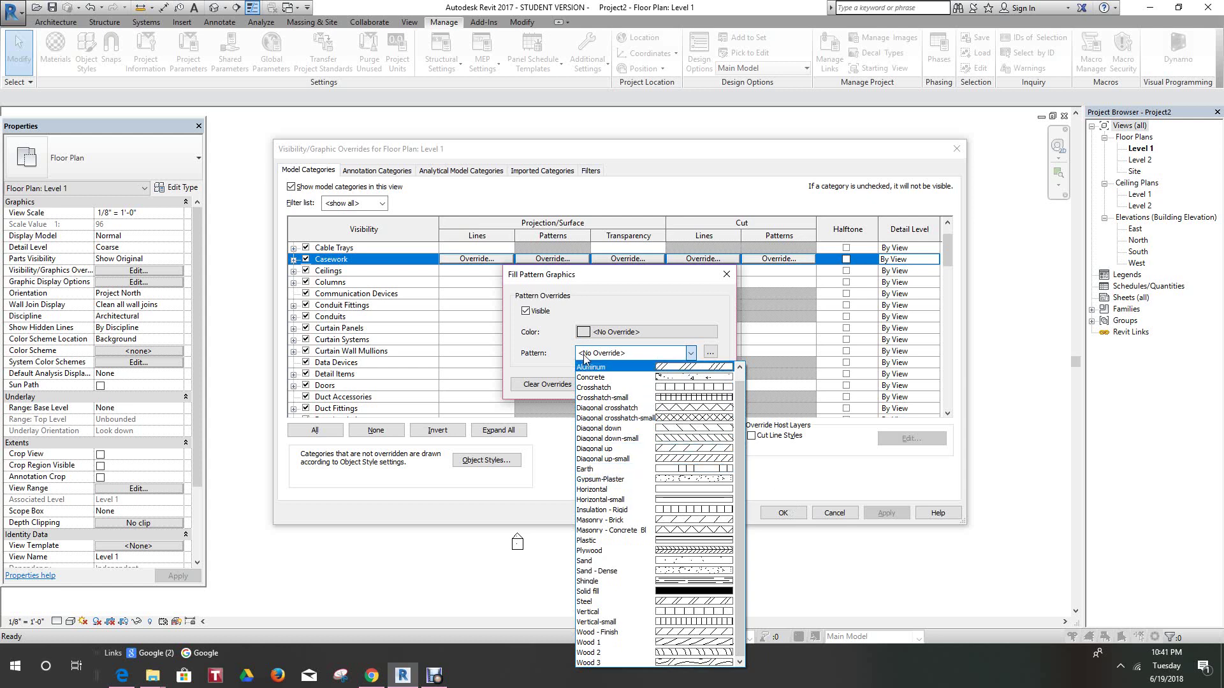
{"action": "left_click", "coordinate": [784, 473]}
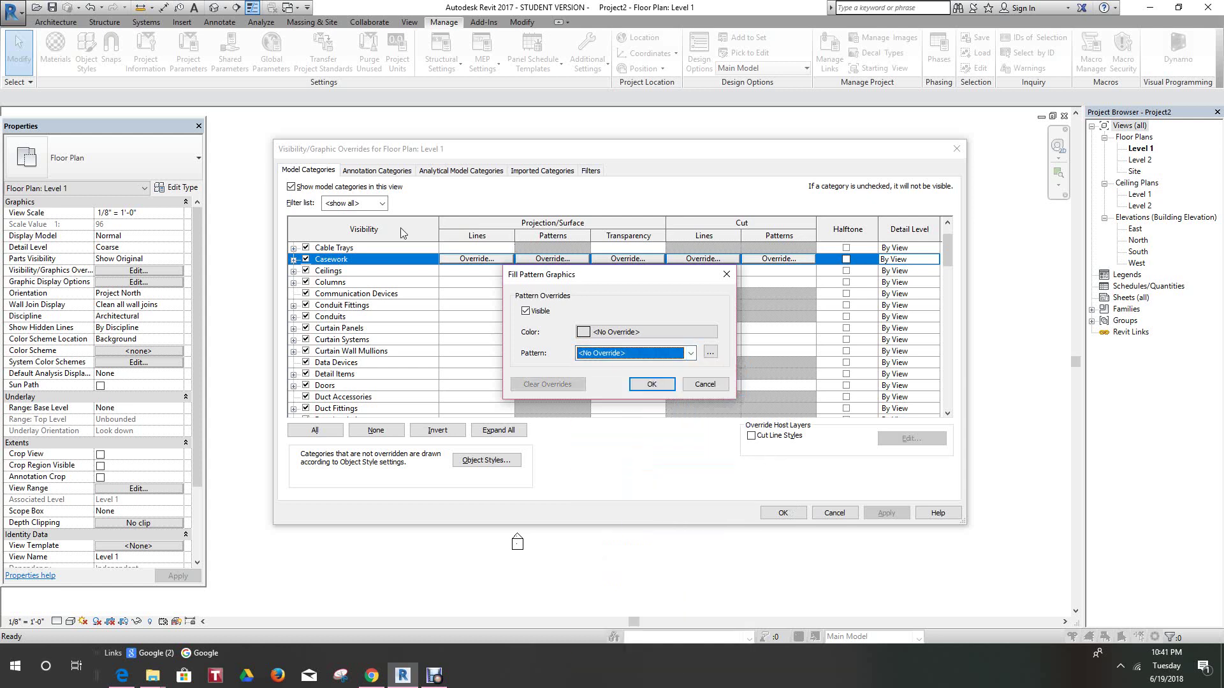
{"action": "left_click", "coordinate": [705, 383]}
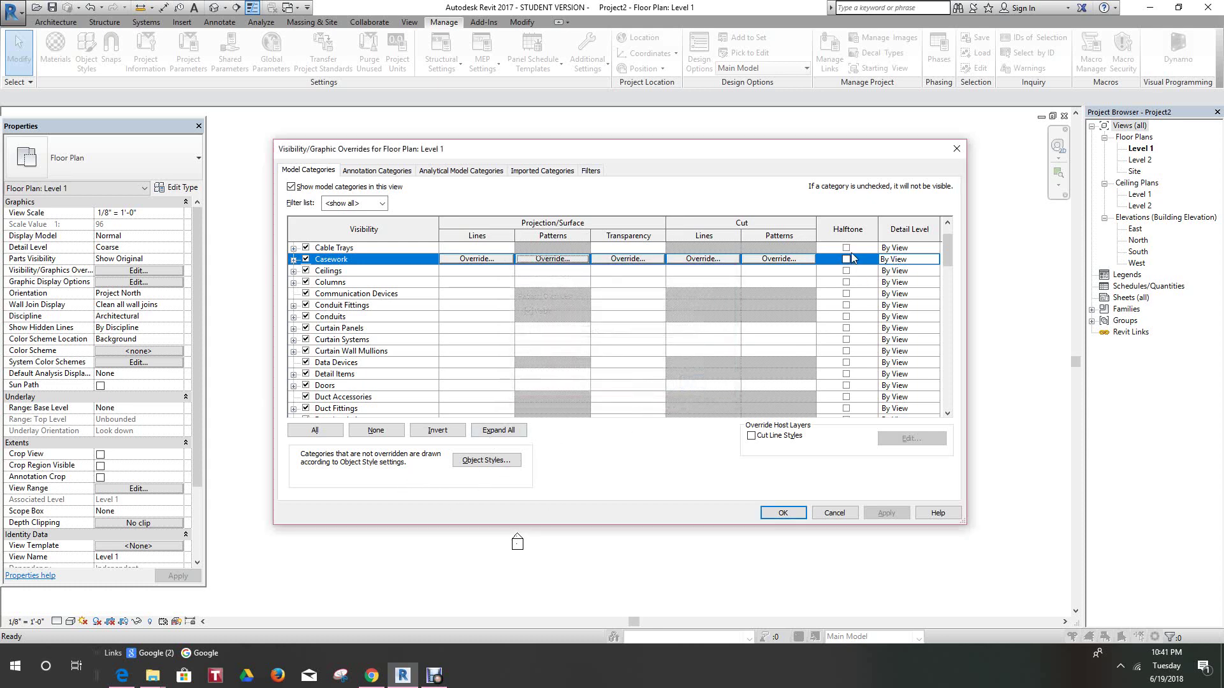
Step: Examine the color and fill pattern choices of the Casework cut pattern override, cancelling without changes
{"action": "left_click", "coordinate": [794, 260]}
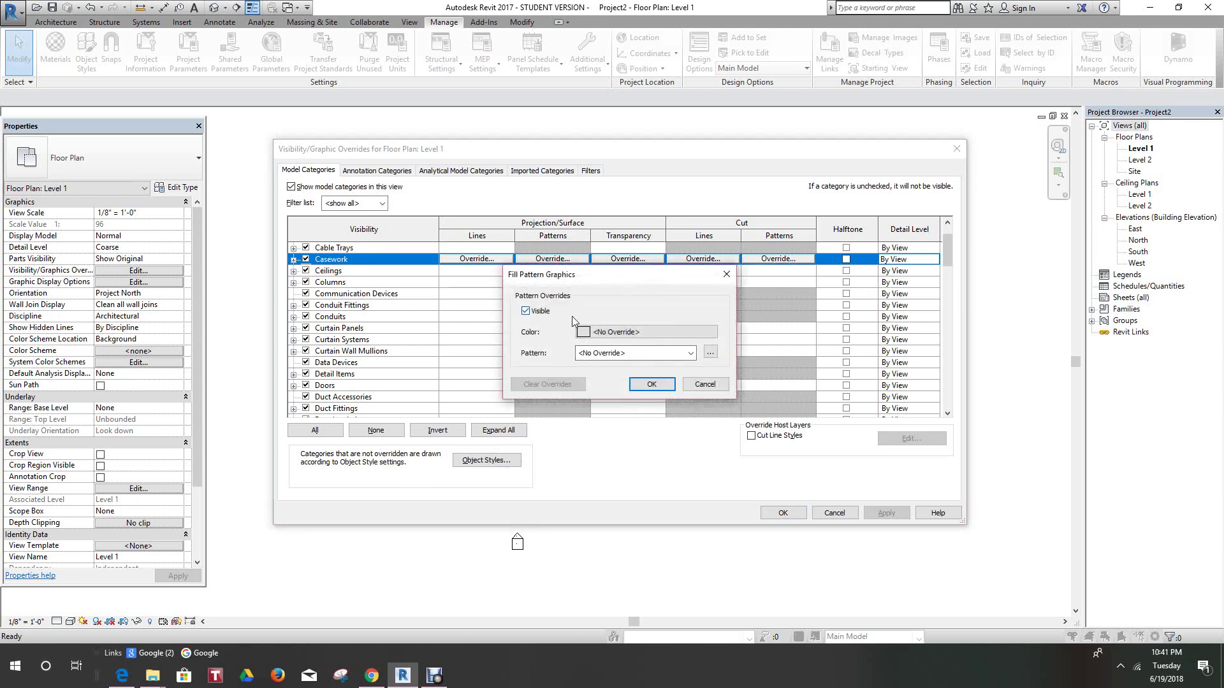
{"action": "left_click", "coordinate": [672, 333]}
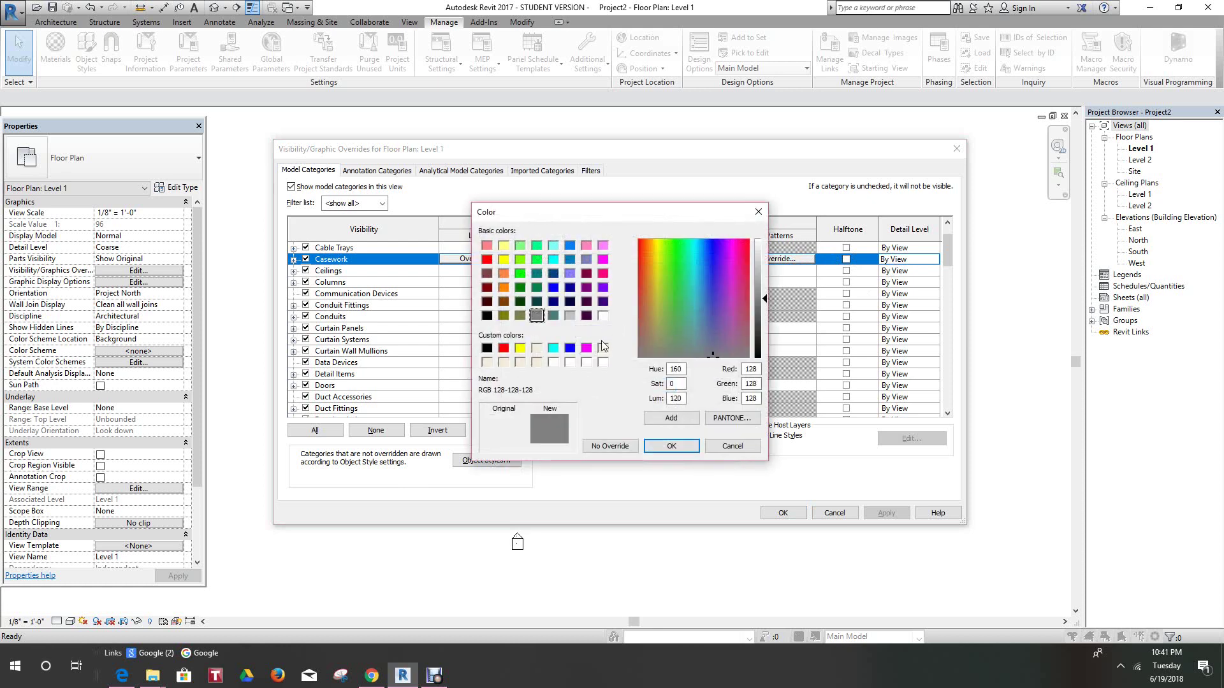
{"action": "left_click", "coordinate": [733, 447]}
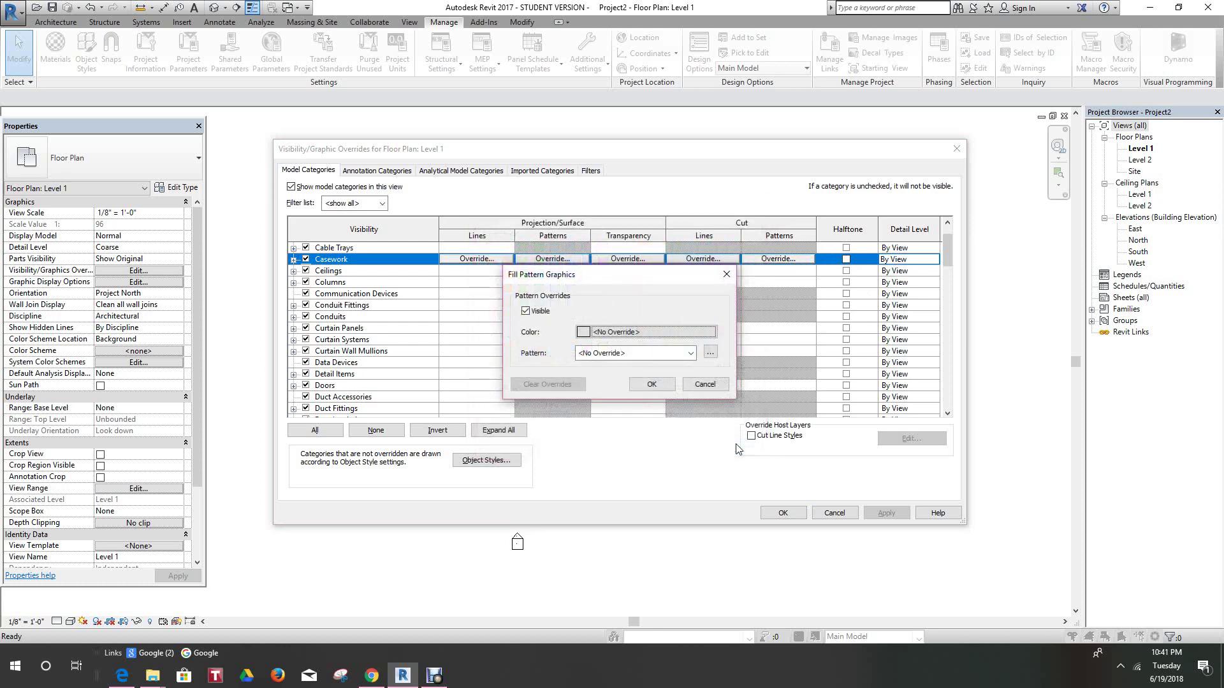
{"action": "left_click", "coordinate": [690, 355]}
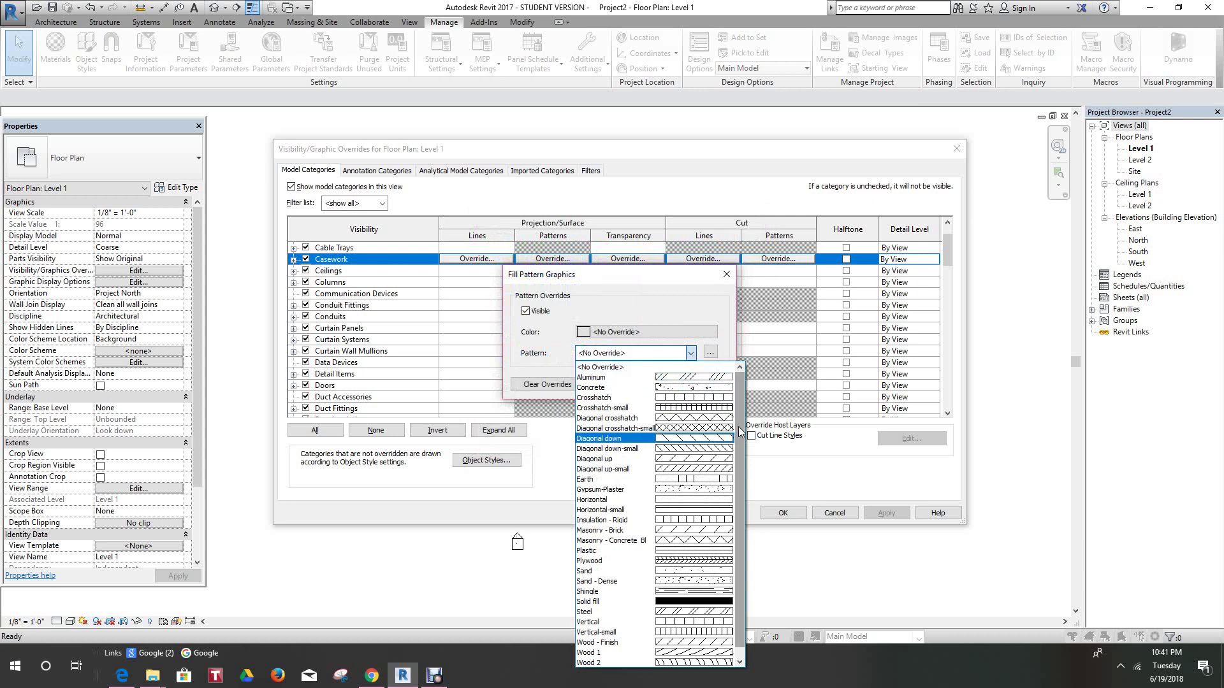
{"action": "left_click", "coordinate": [812, 475]}
{"action": "left_click", "coordinate": [709, 386]}
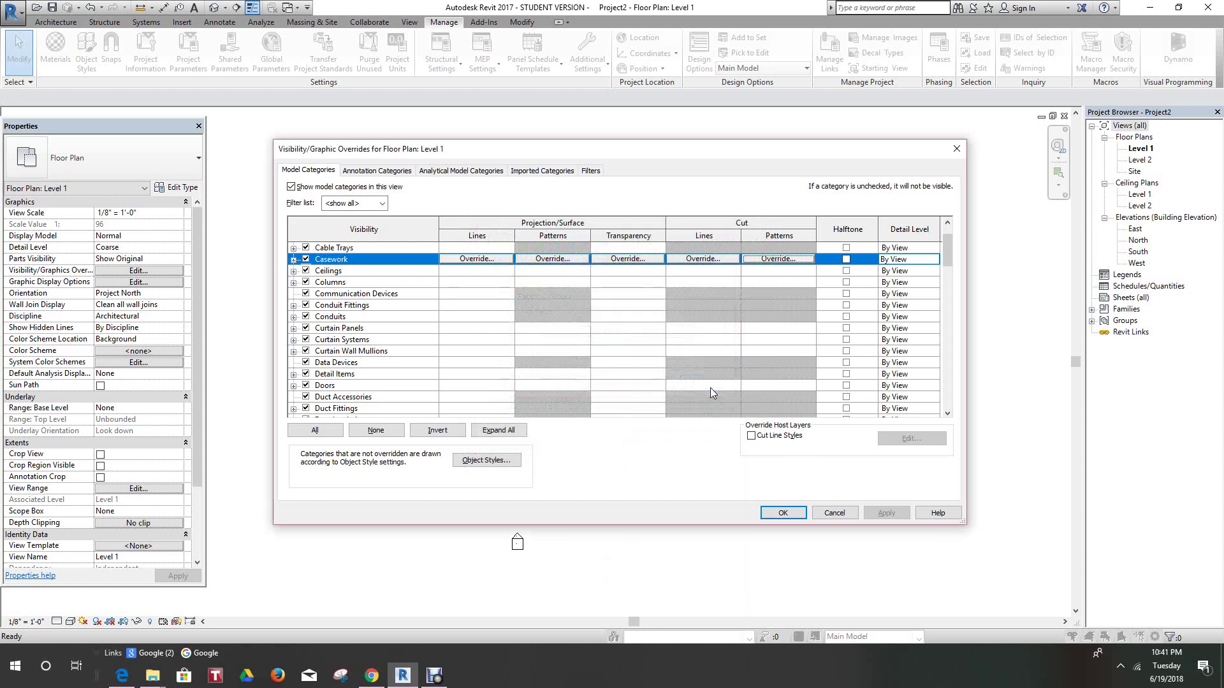
Step: Recheck the line patterns offered for the Casework cut line override and cancel without picking one
{"action": "left_click", "coordinate": [705, 264]}
{"action": "left_click", "coordinate": [695, 355]}
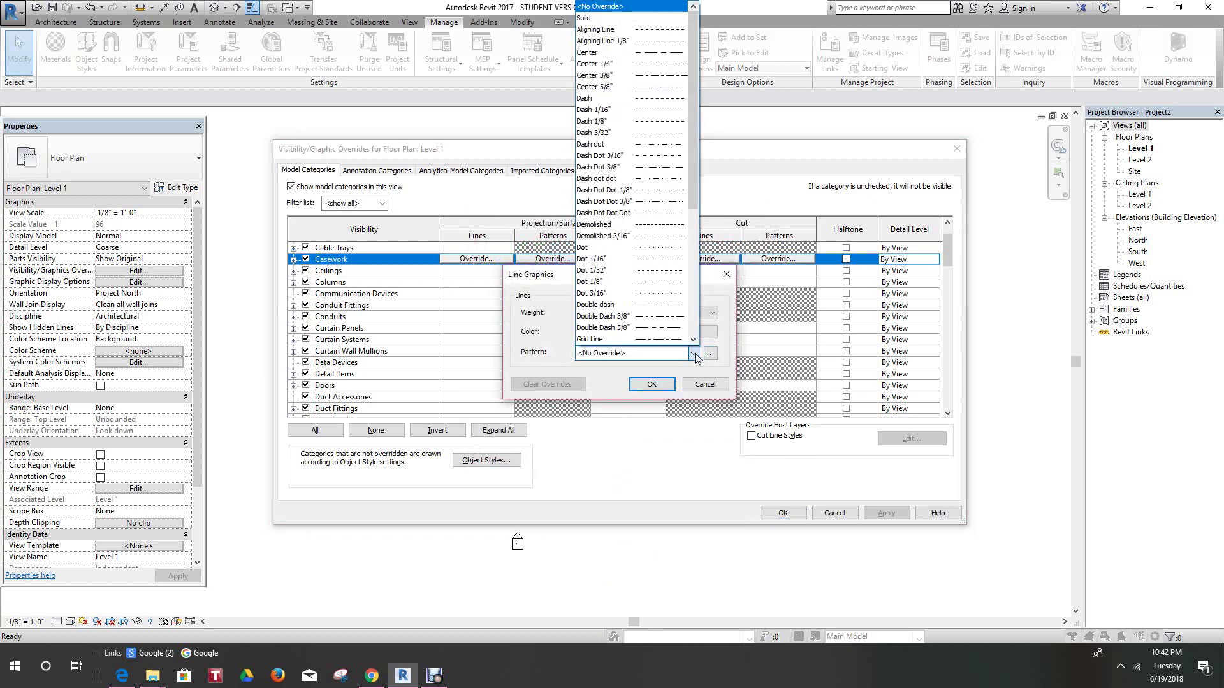
{"action": "left_click", "coordinate": [695, 355]}
{"action": "left_click", "coordinate": [705, 384]}
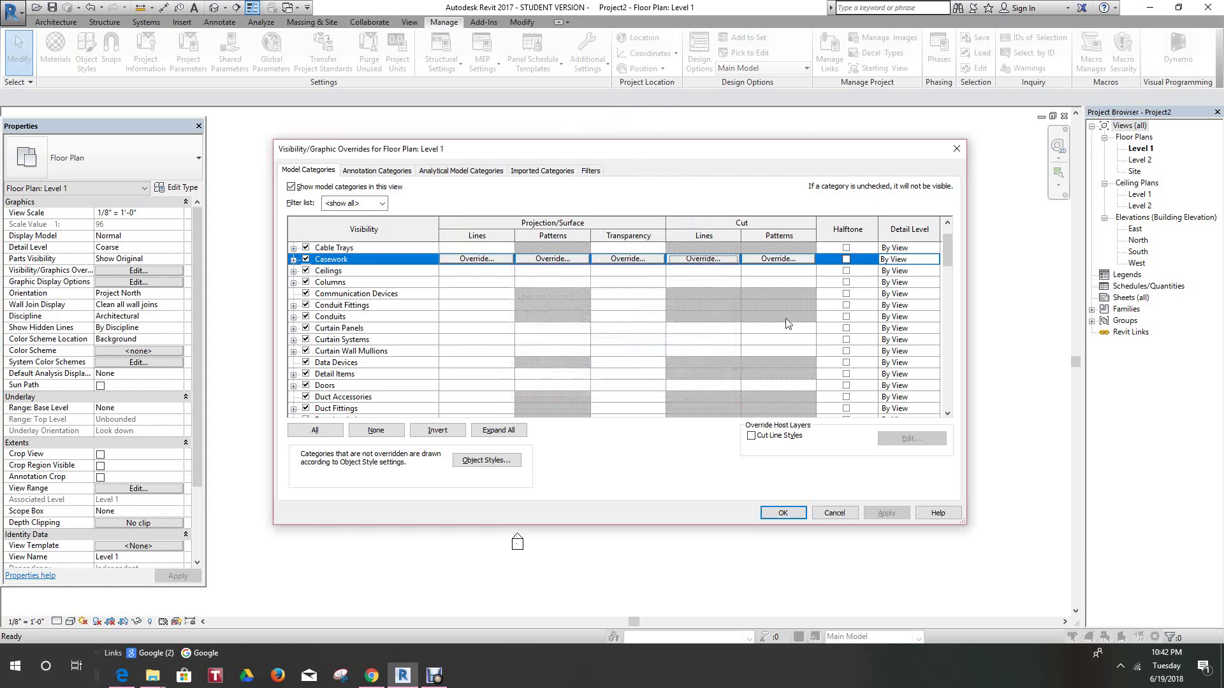
Step: Look through the Fill Patterns definitions behind the Casework cut pattern override, cancelling without editing any
{"action": "left_click", "coordinate": [787, 260]}
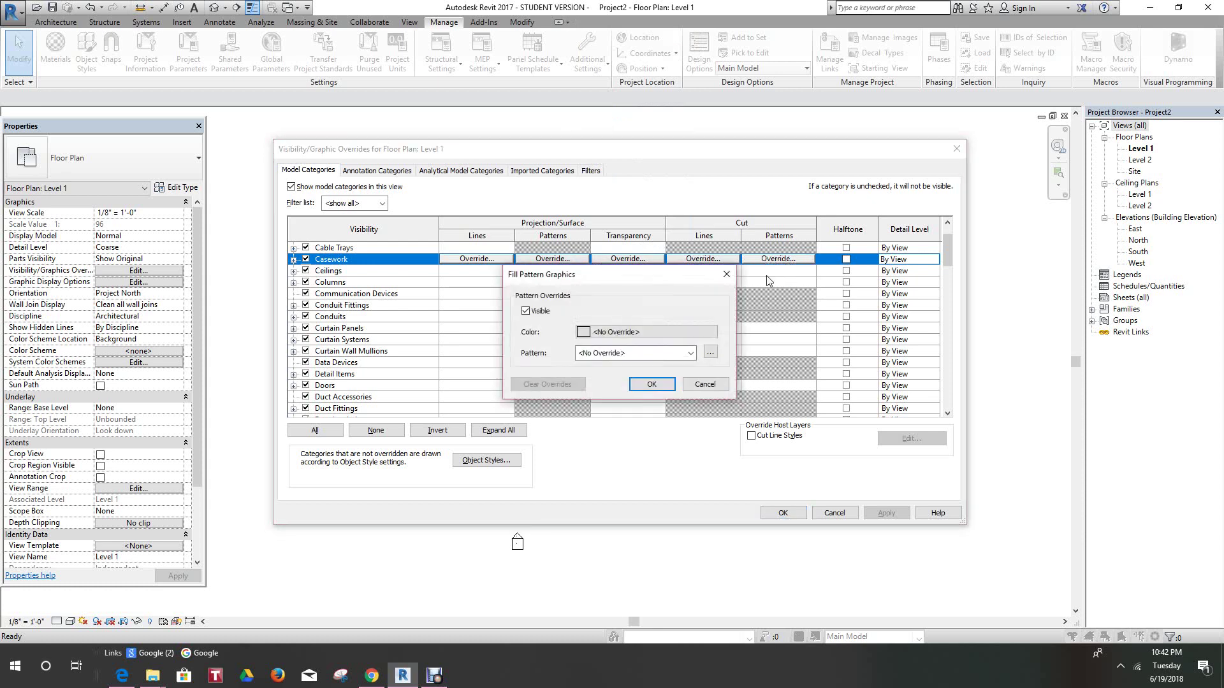
{"action": "left_click", "coordinate": [710, 353]}
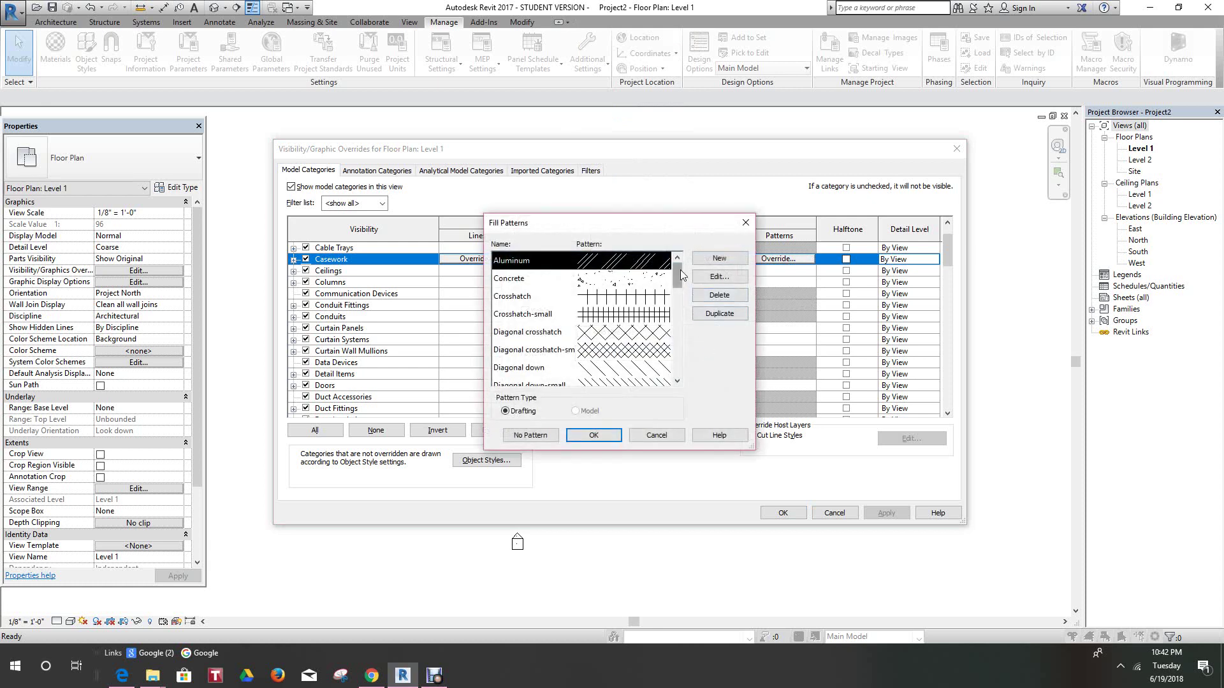
{"action": "mouse_move", "coordinate": [680, 277]}
{"action": "left_mouse_down"}
{"action": "mouse_move", "coordinate": [690, 376]}
{"action": "mouse_move", "coordinate": [679, 262]}
{"action": "left_mouse_up"}
{"action": "left_click", "coordinate": [659, 439]}
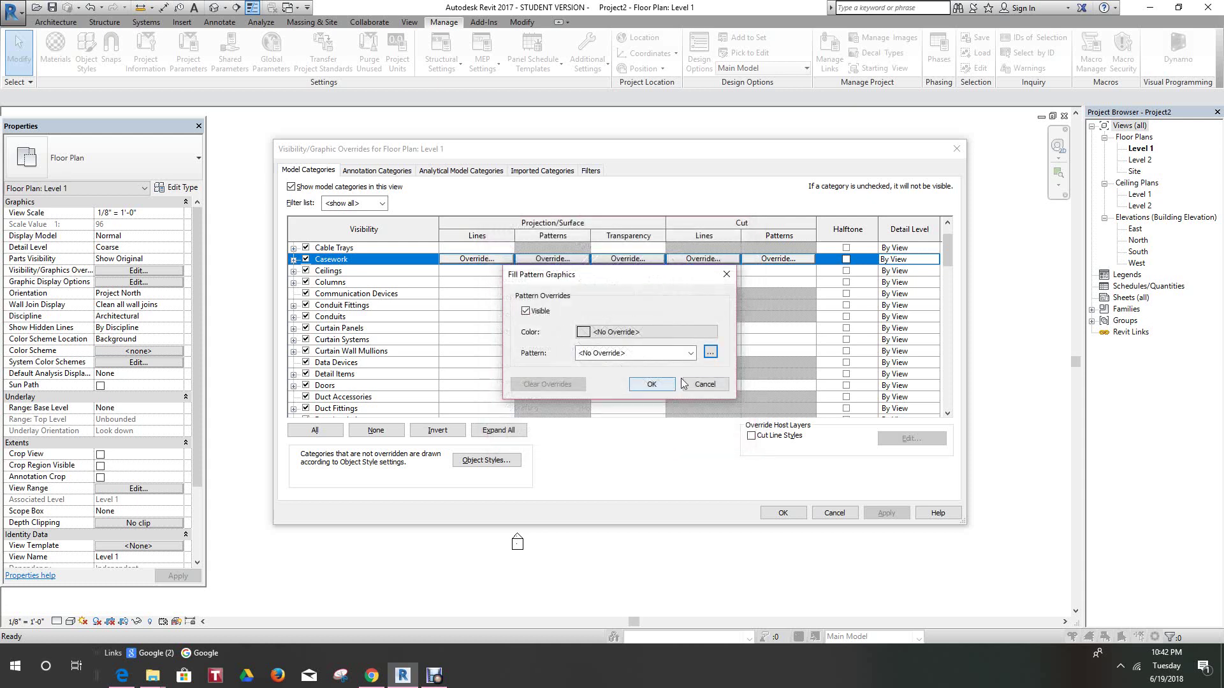
{"action": "left_click", "coordinate": [703, 384]}
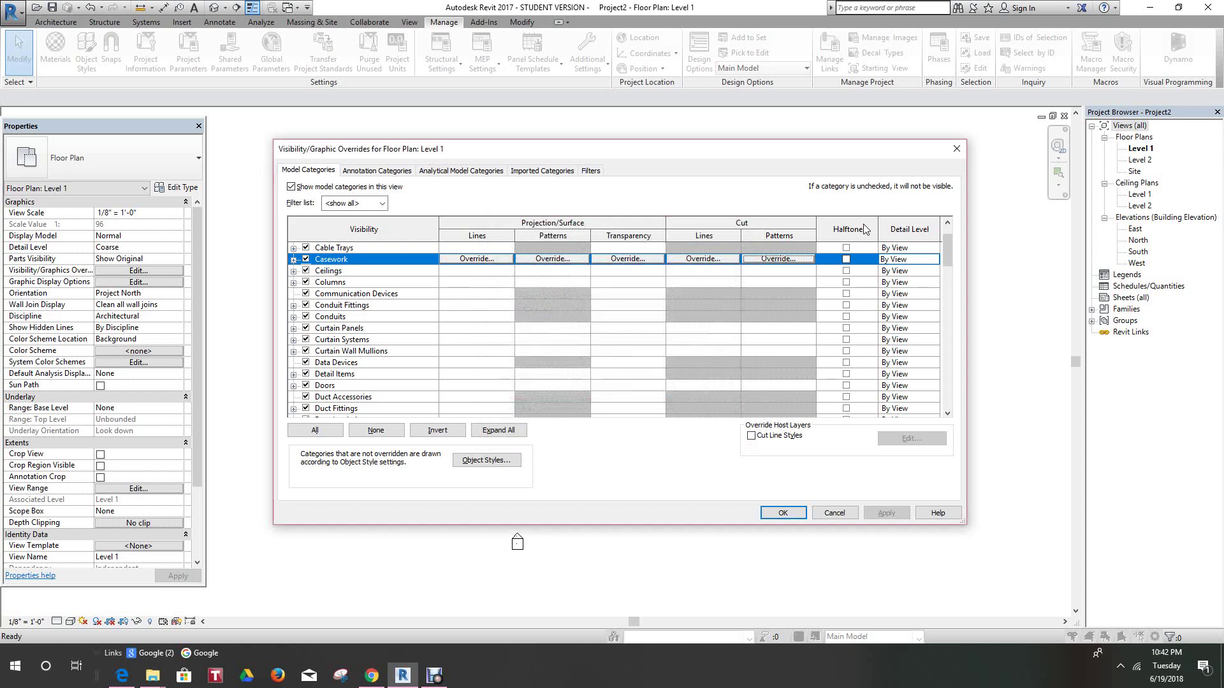
Step: Try the Halftone setting and review the detail level options for Casework, then cancel the visibility/graphics overrides
{"action": "left_click", "coordinate": [846, 260]}
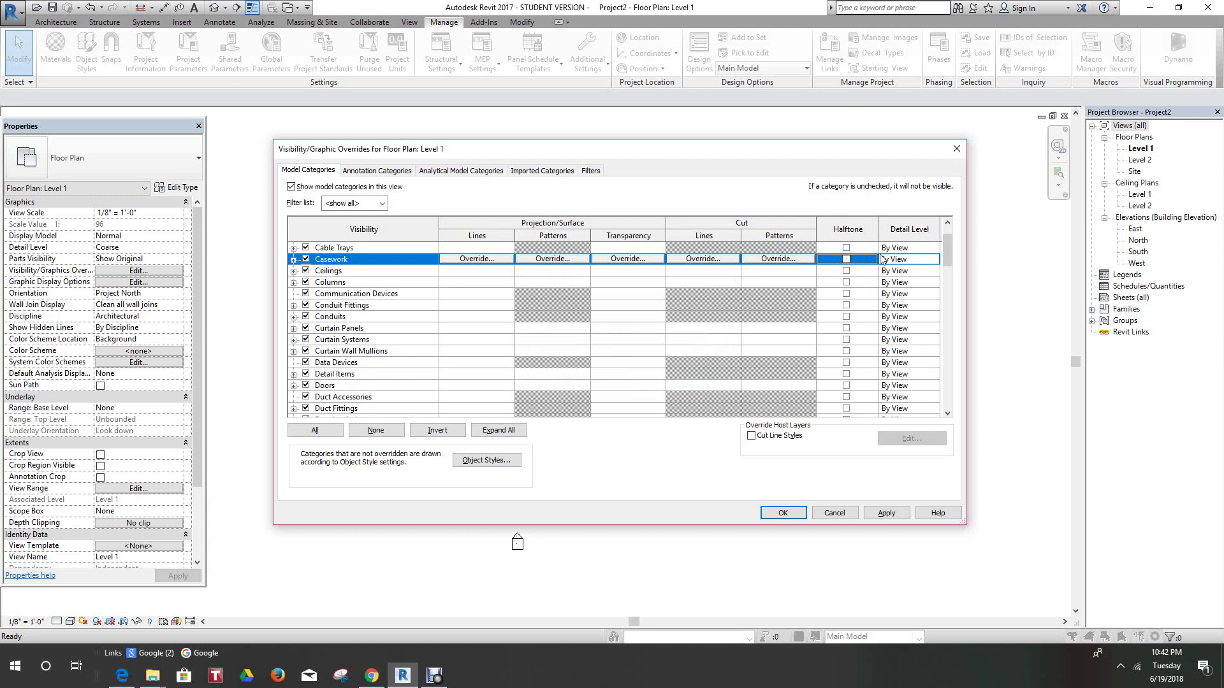
{"action": "left_click", "coordinate": [934, 260]}
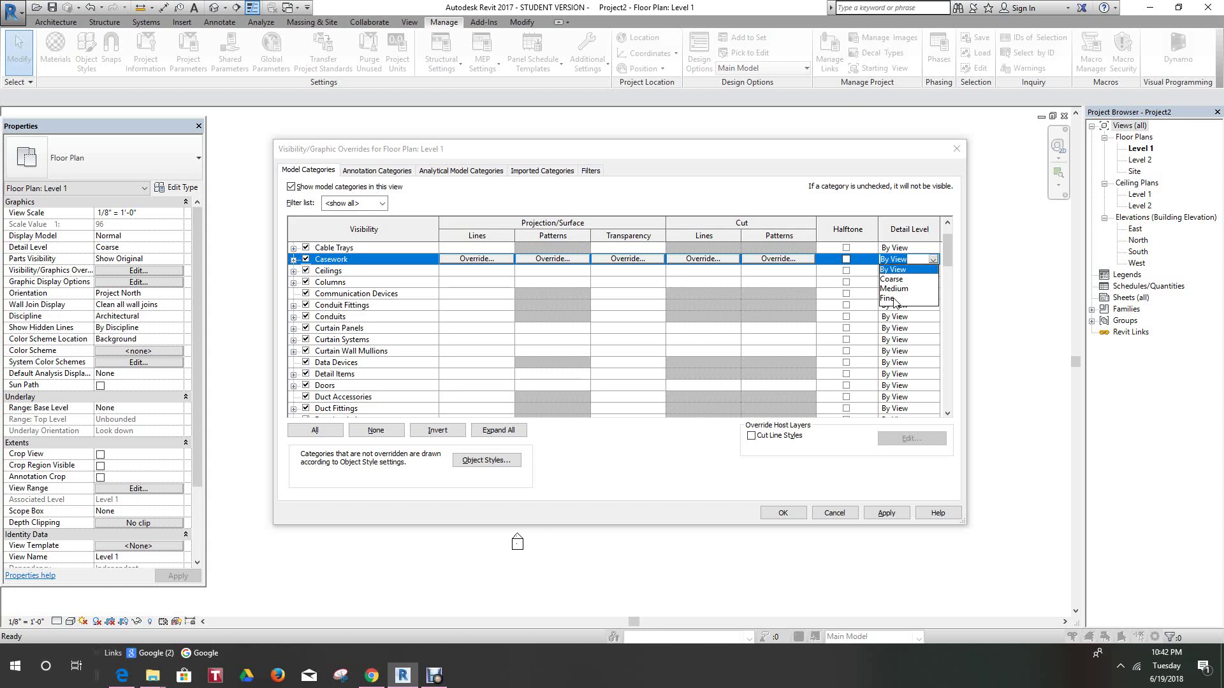
{"action": "left_click", "coordinate": [56, 626]}
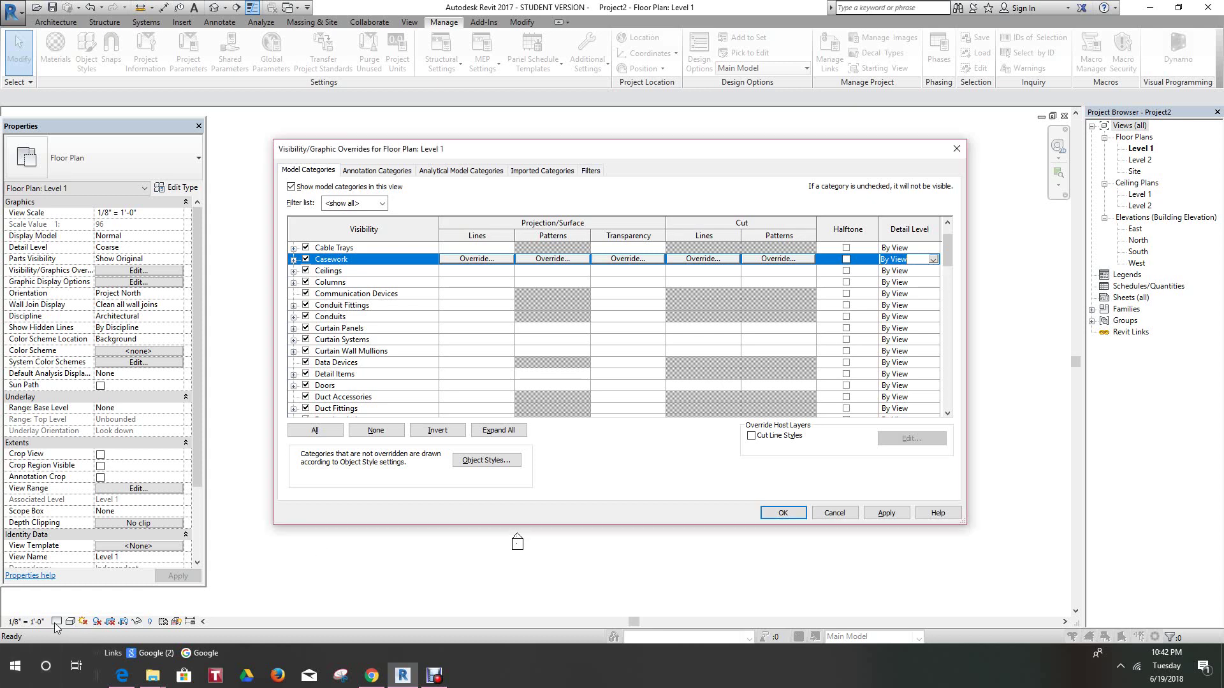
{"action": "left_click", "coordinate": [836, 516]}
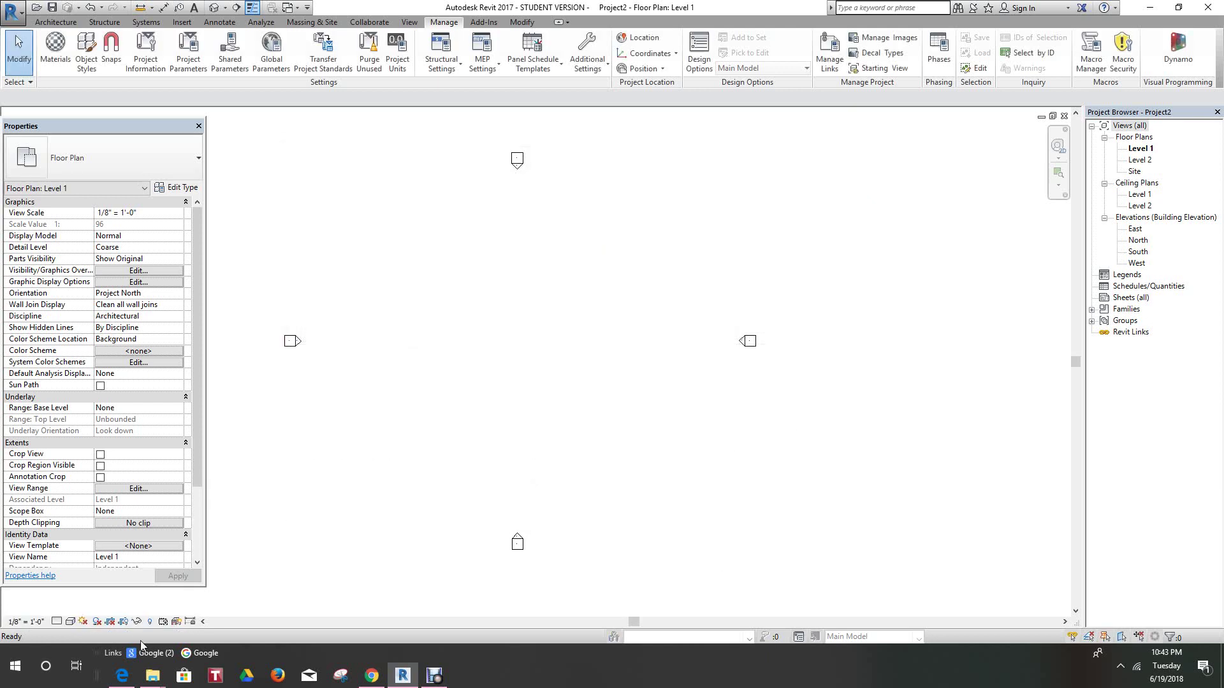
Step: Review the detail levels available for the Level 1 floor plan view without choosing one
{"action": "left_click", "coordinate": [56, 622]}
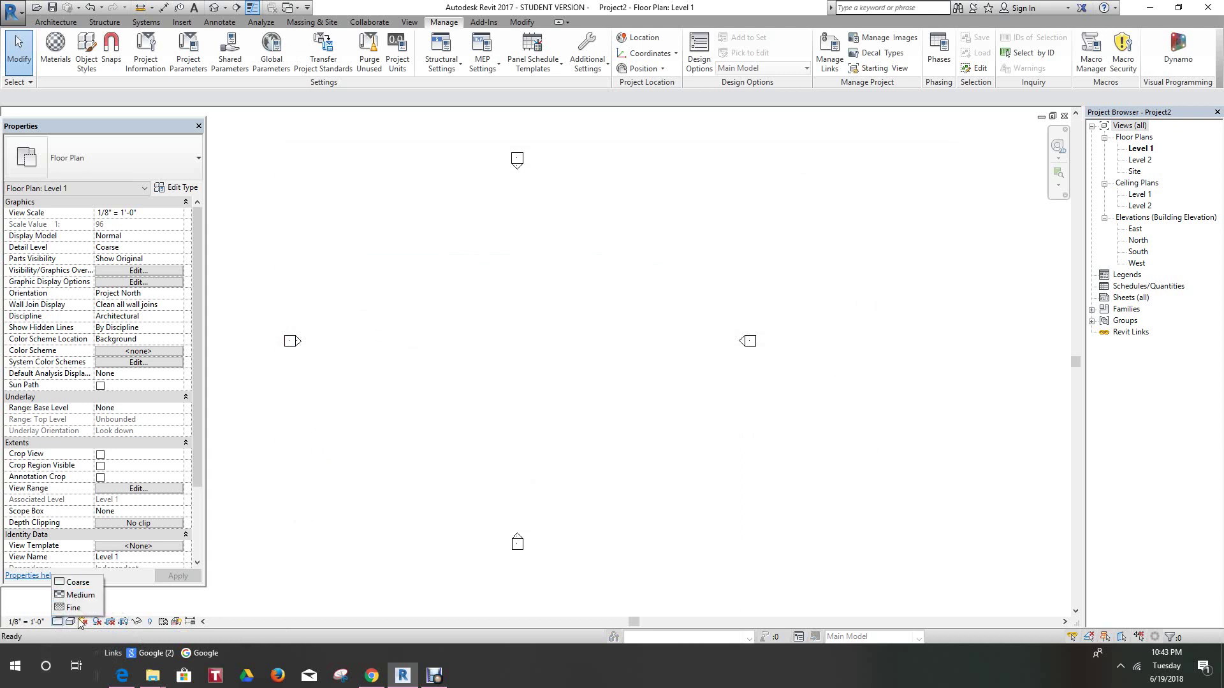
{"action": "left_click", "coordinate": [334, 521]}
{"action": "scroll", "coordinate": [390, 459], "scroll_direction": "down", "scroll_amount": 2}
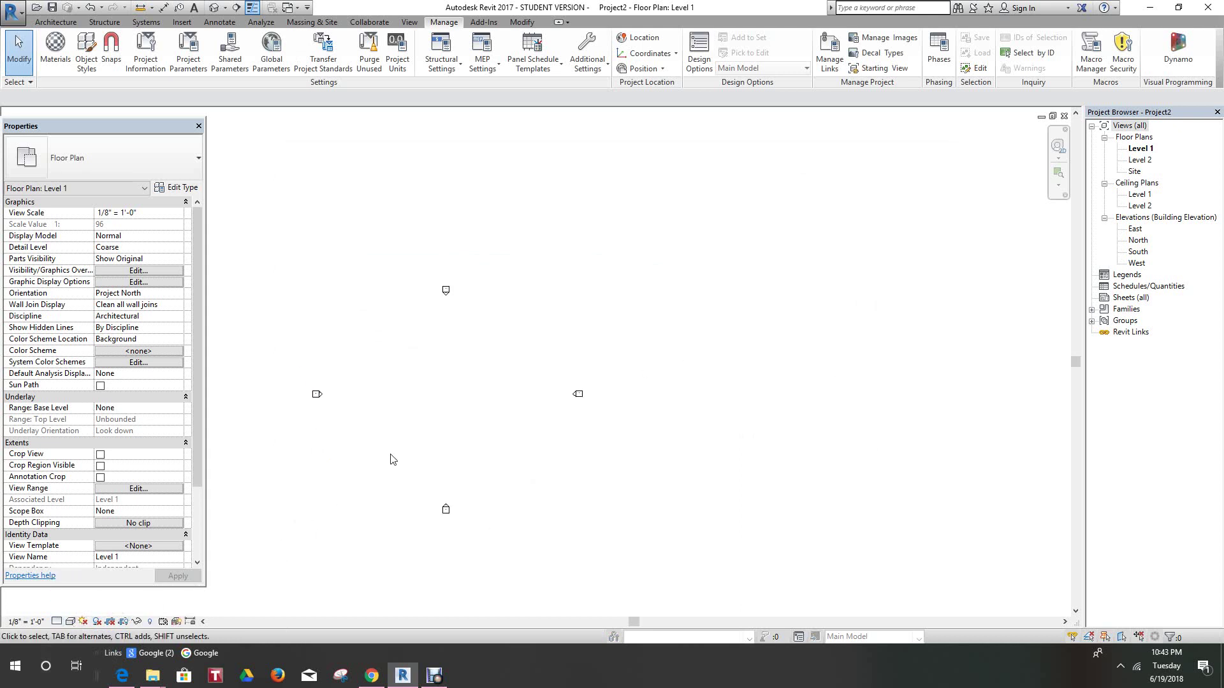
{"action": "scroll", "coordinate": [395, 456], "scroll_direction": "up", "scroll_amount": 4}
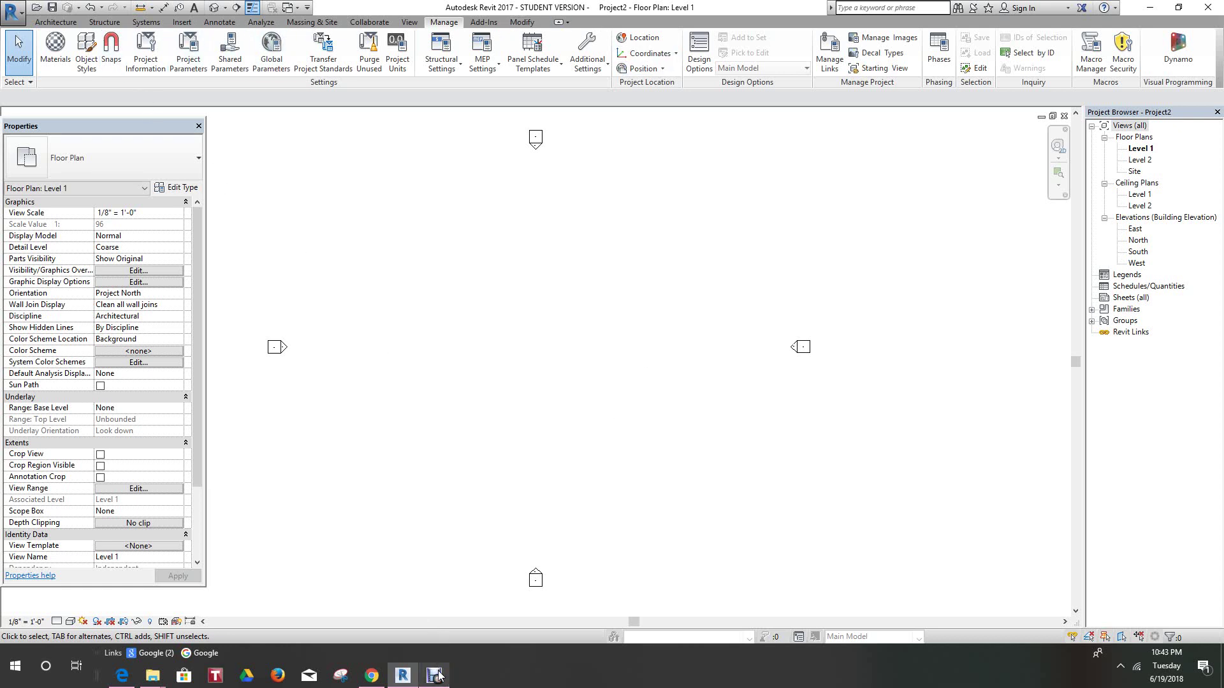
{"action": "mouse_move", "coordinate": [439, 676]}
{"action": "left_click", "coordinate": [439, 599]}
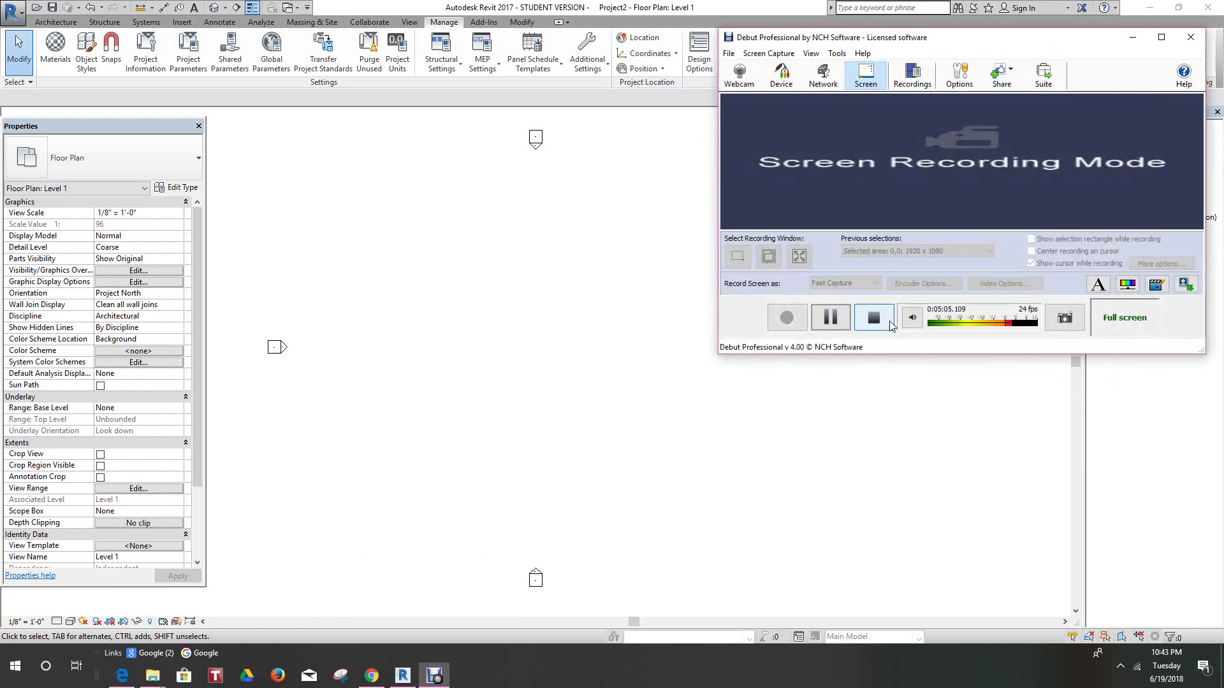